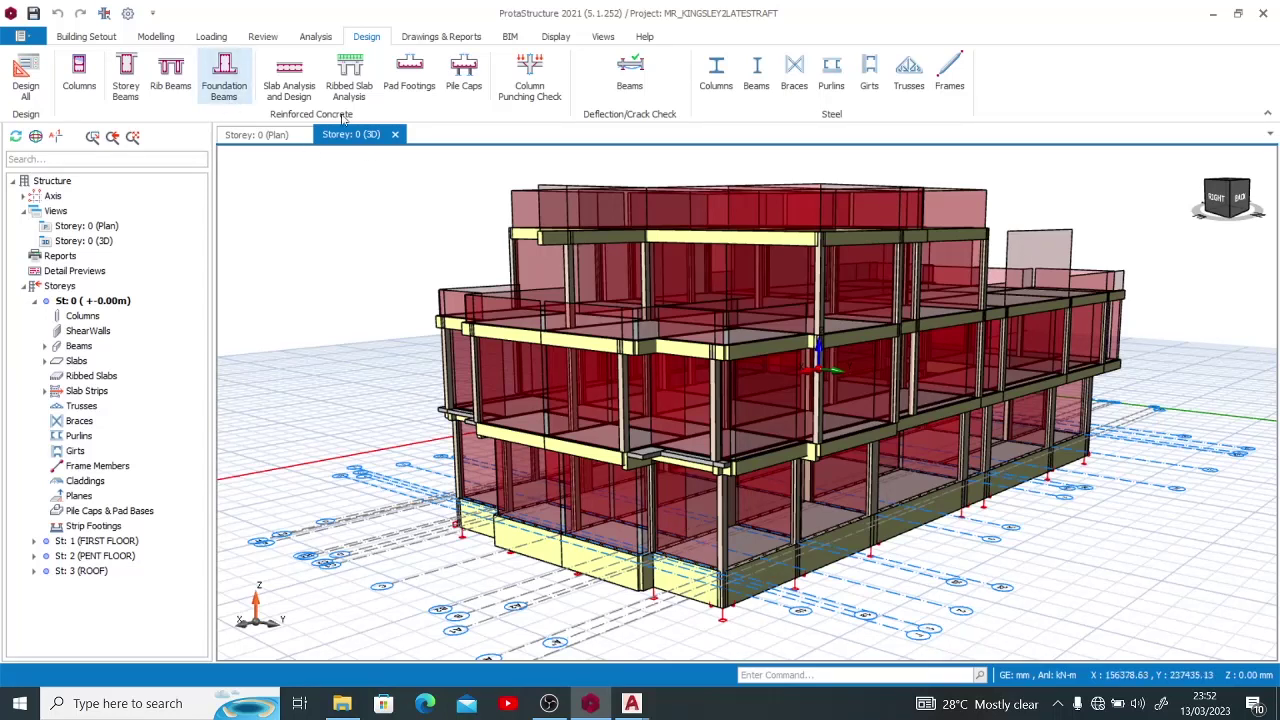
Step: Open the Foundation Beams design and detailing table full screen for review
{"action": "left_click", "coordinate": [222, 88]}
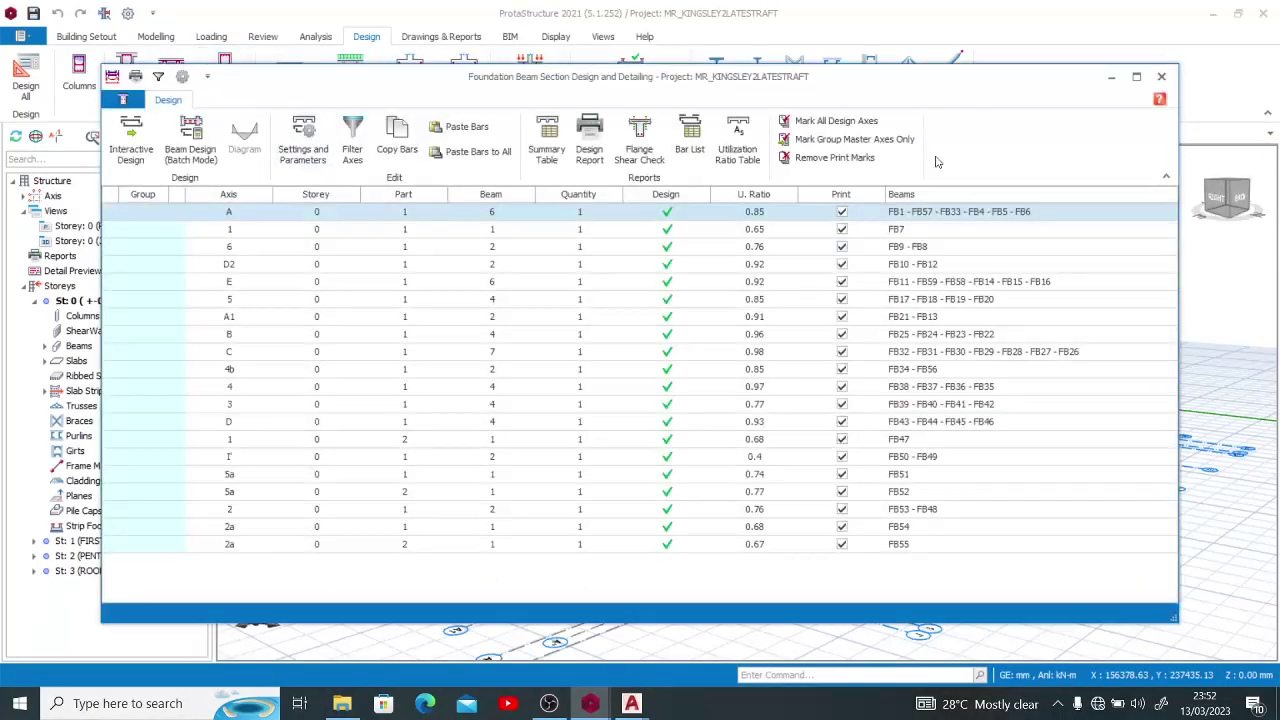
{"action": "left_click", "coordinate": [1138, 78]}
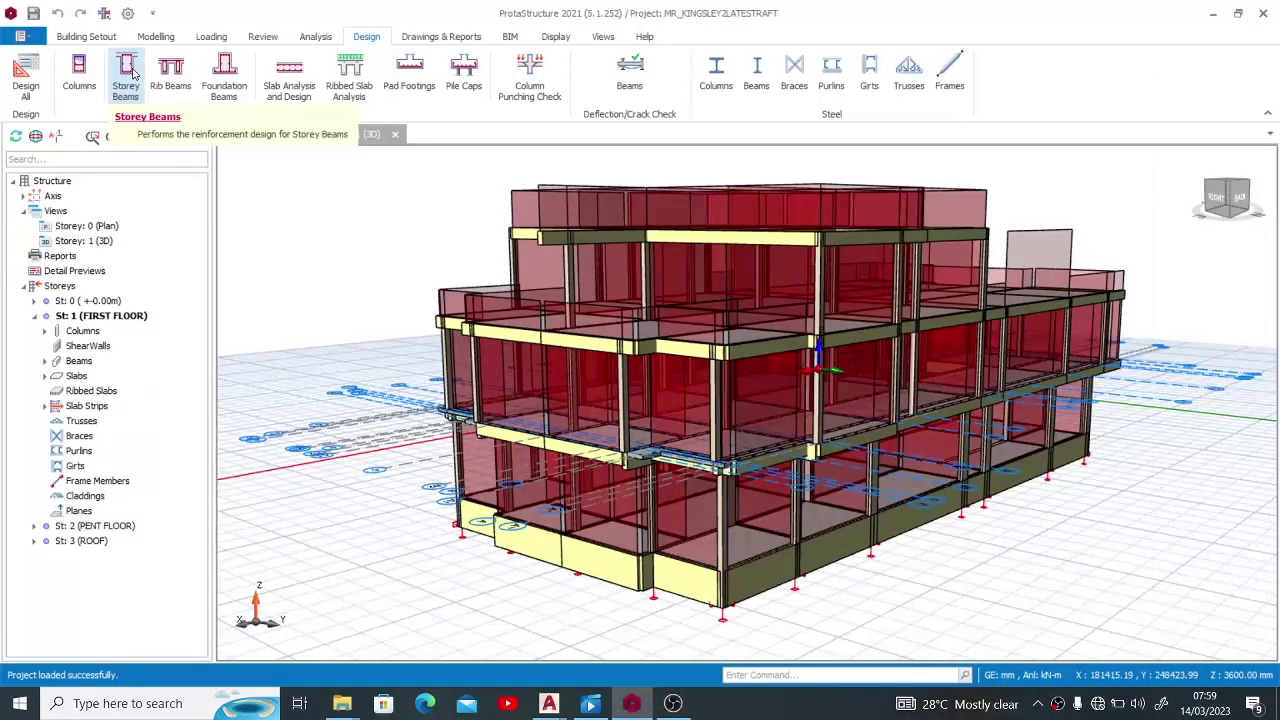
Step: Open the Storey Beams design table without the results report, maximized, and scan its beam axes
{"action": "left_click", "coordinate": [133, 73]}
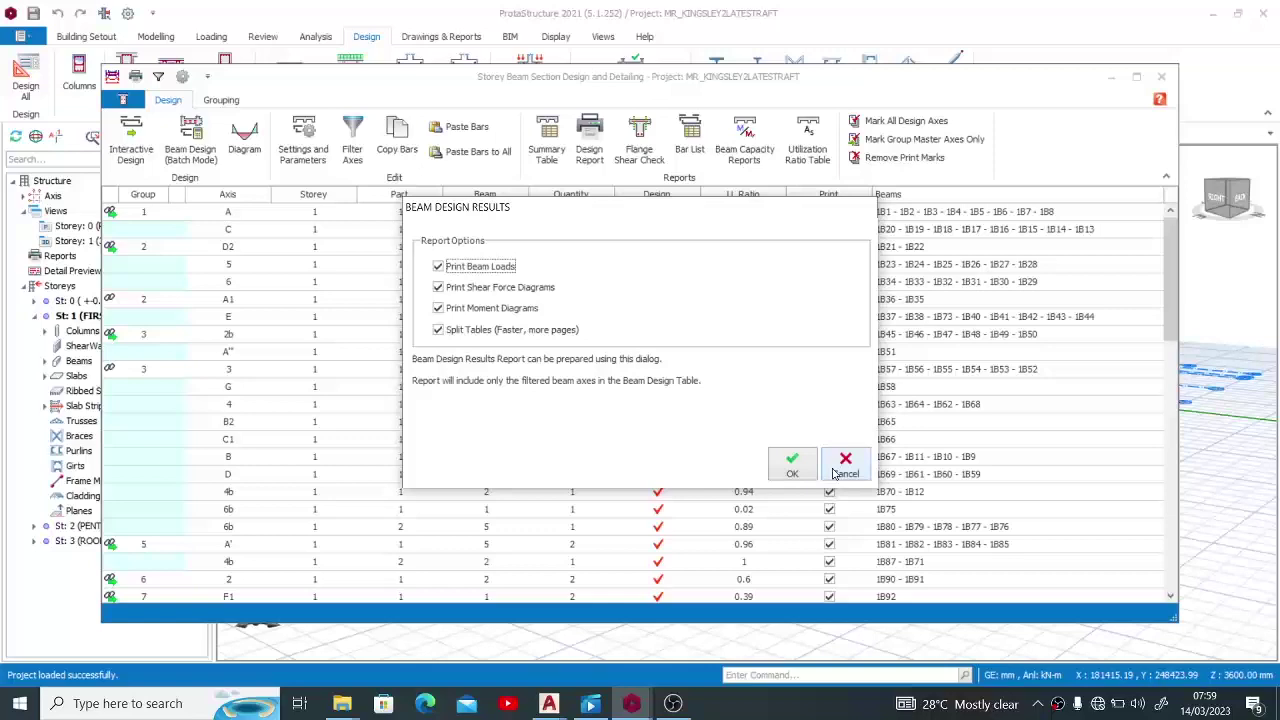
{"action": "left_click", "coordinate": [843, 466]}
{"action": "left_click", "coordinate": [1136, 77]}
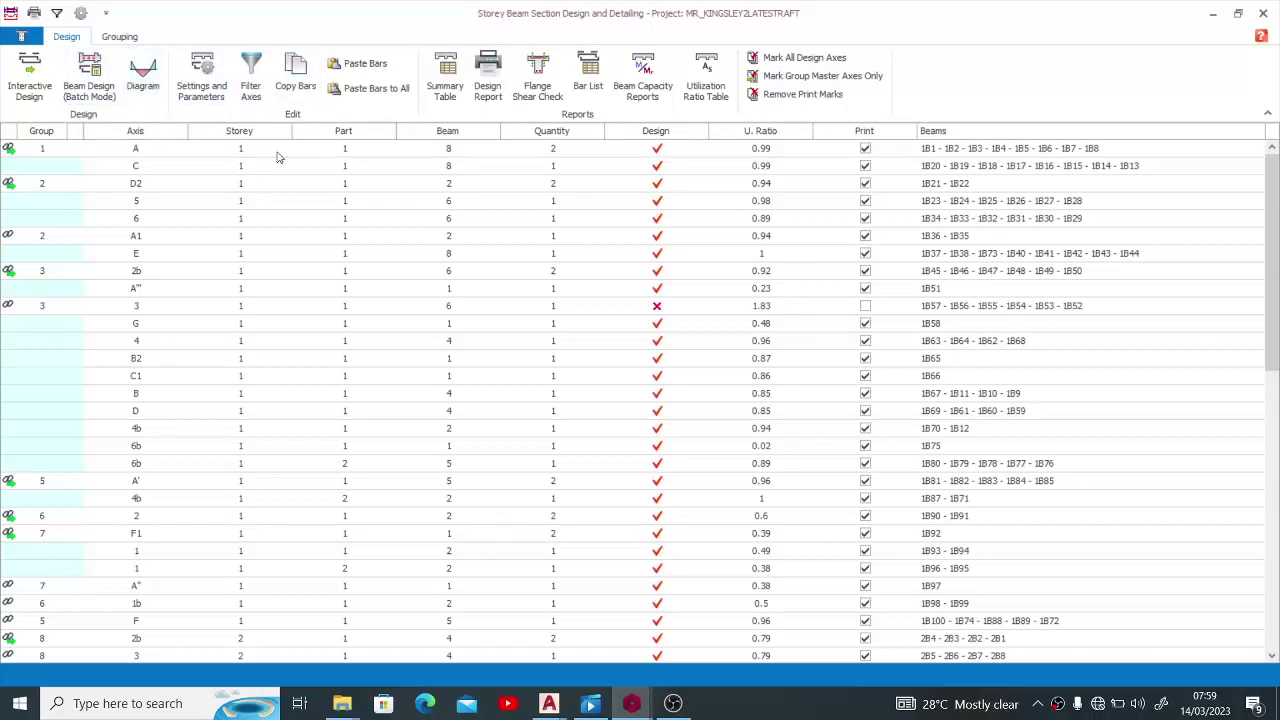
{"action": "scroll", "coordinate": [670, 213], "scroll_direction": "down", "scroll_amount": 5}
{"action": "scroll", "coordinate": [720, 208], "scroll_direction": "up", "scroll_amount": 5}
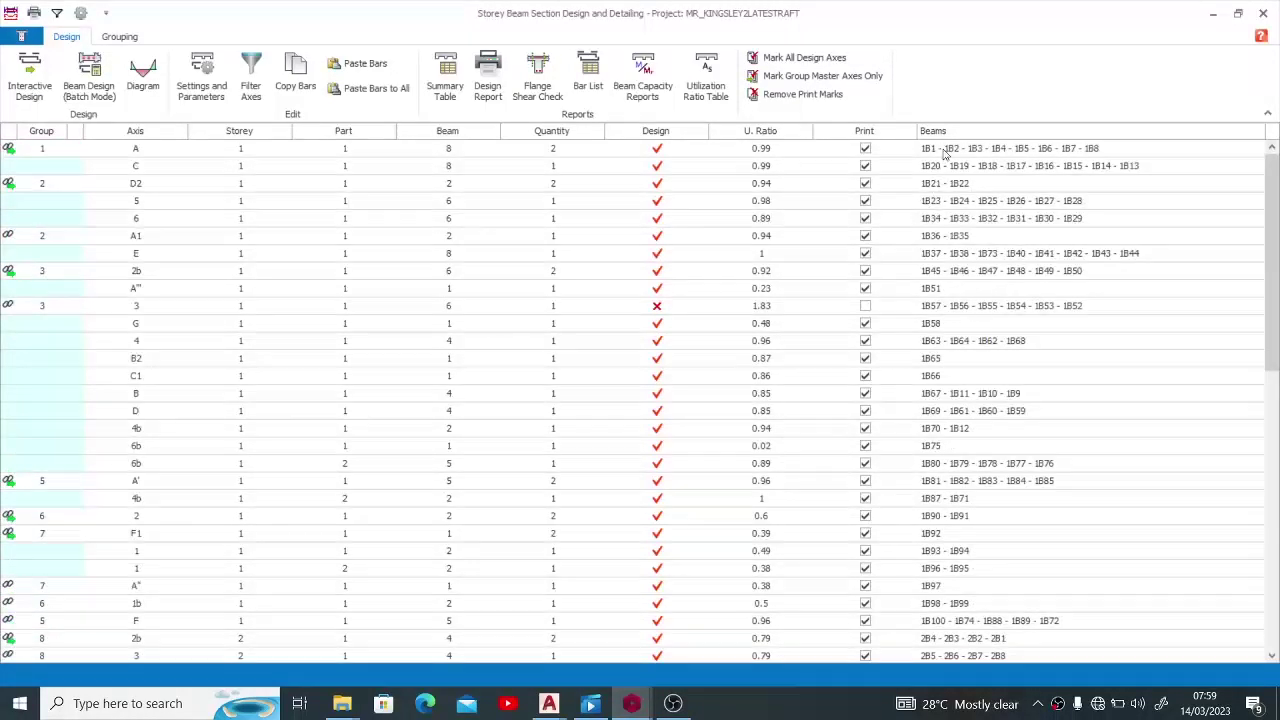
Step: Open axis A's reinforcement data full screen and show its shear and moment diagrams
{"action": "double_click", "coordinate": [269, 177]}
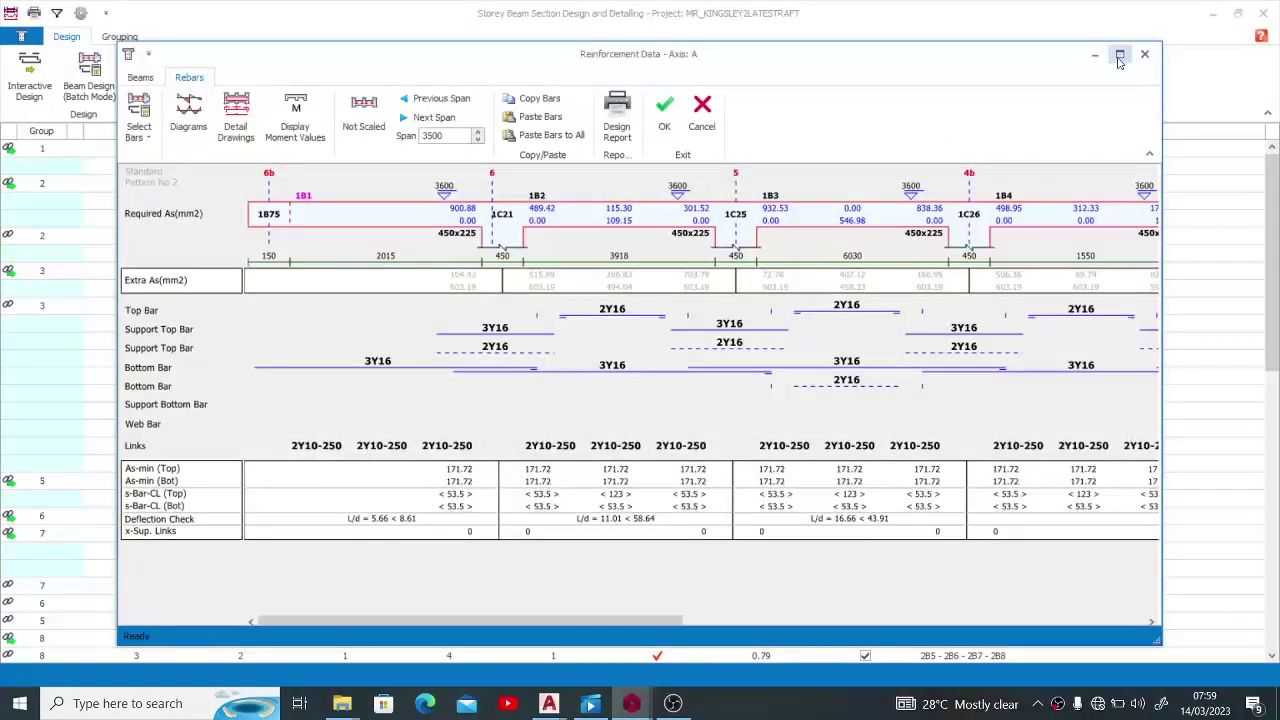
{"action": "left_click", "coordinate": [1120, 56]}
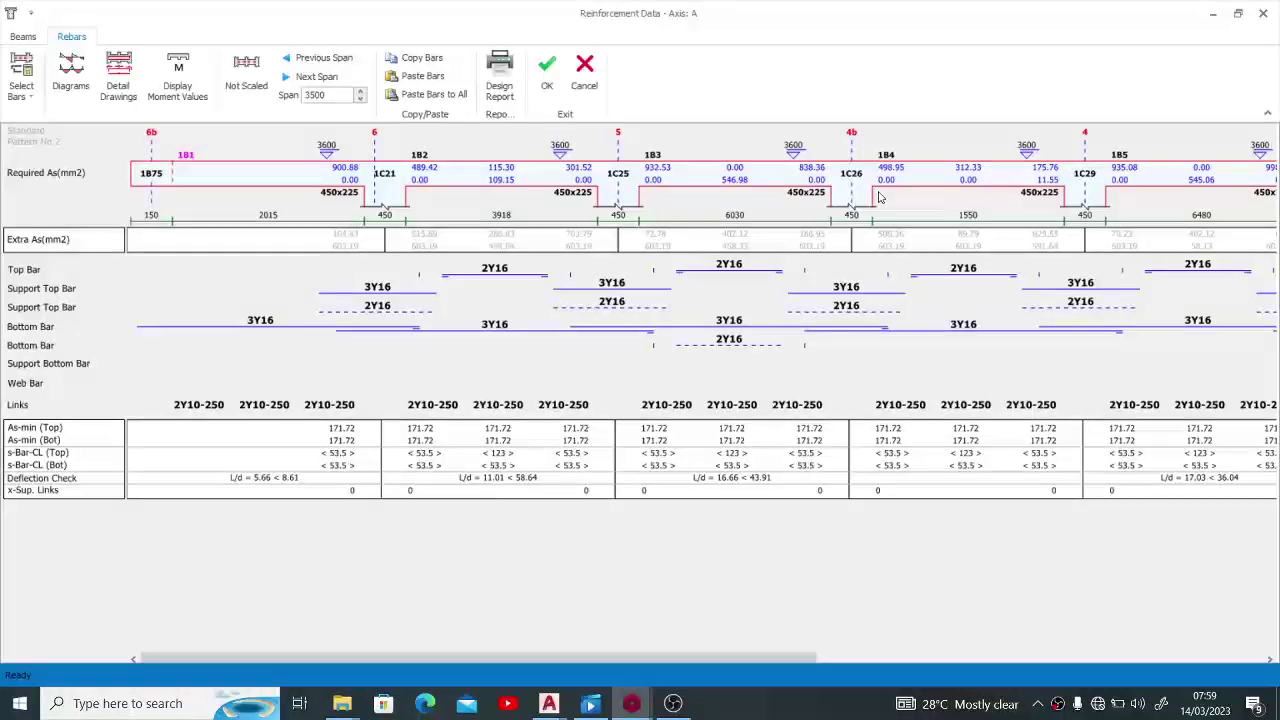
{"action": "left_click", "coordinate": [66, 73]}
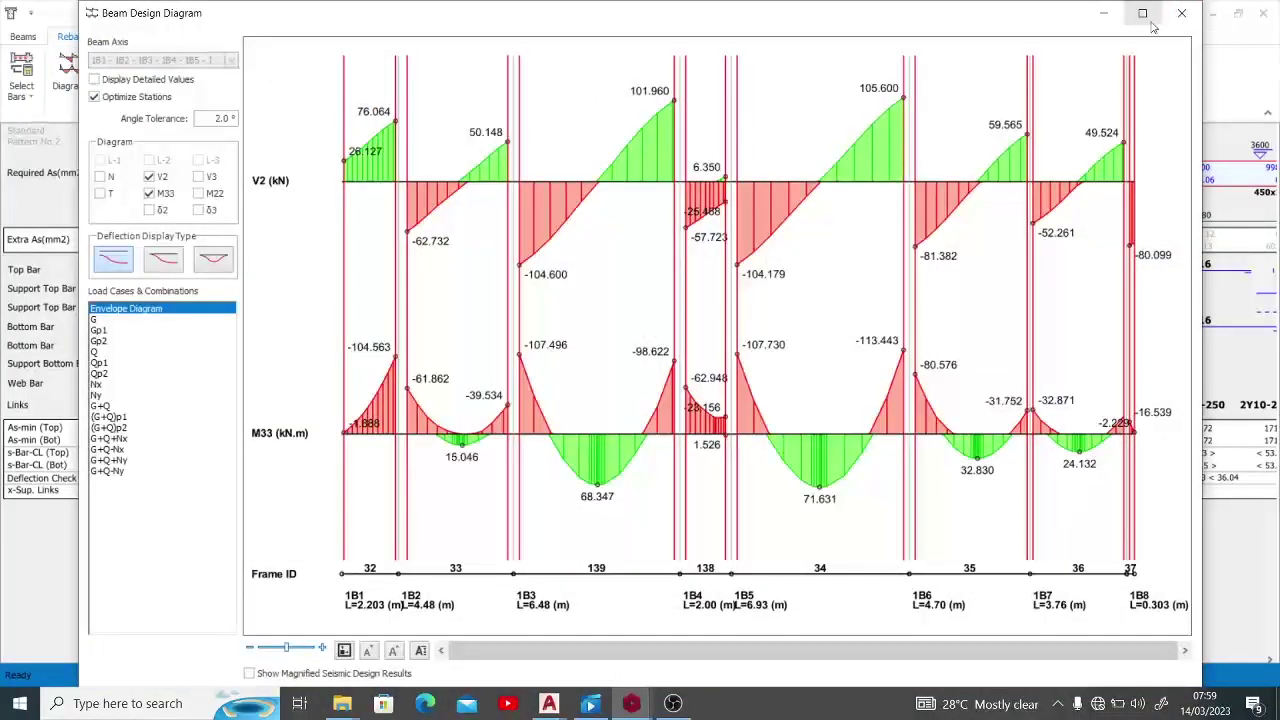
Step: Maximize the diagram window and view axis A diagrams for load cases G, Gp1, Gp2, Q, Qp1, Qp2, Nx, Ny
{"action": "left_click", "coordinate": [1150, 20]}
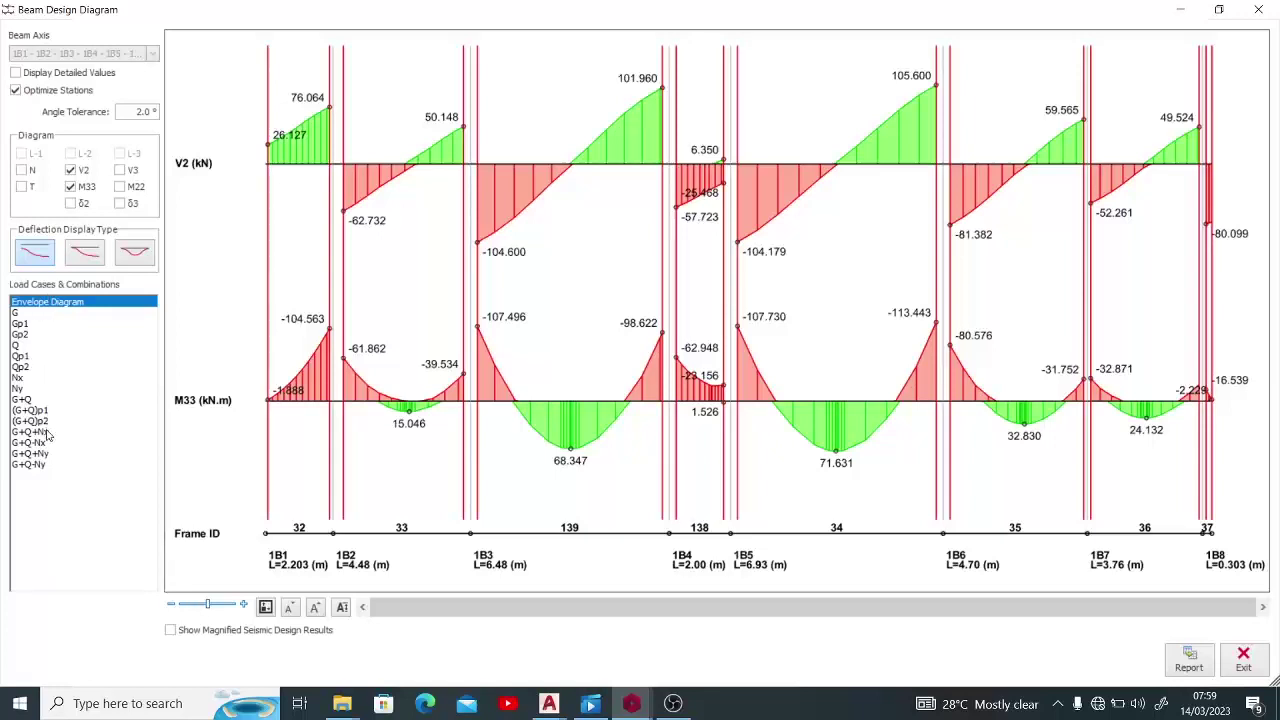
{"action": "left_click", "coordinate": [34, 313]}
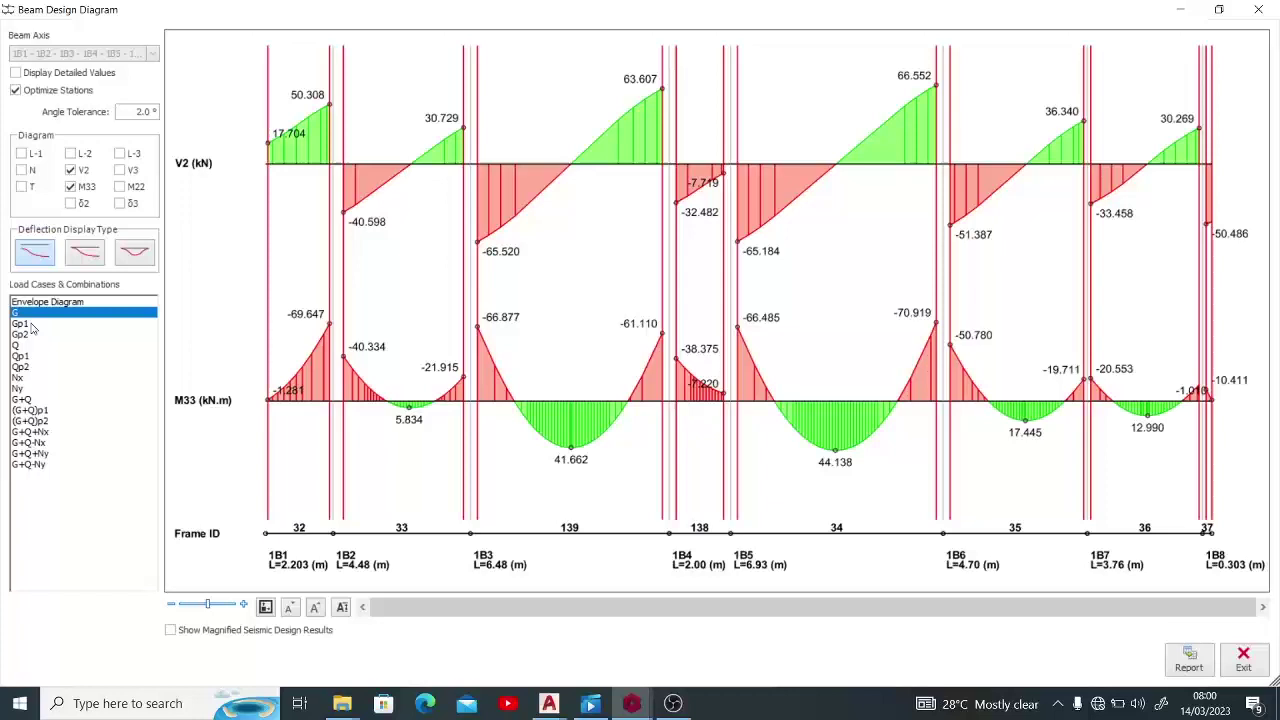
{"action": "left_click", "coordinate": [32, 323]}
{"action": "left_click", "coordinate": [31, 335]}
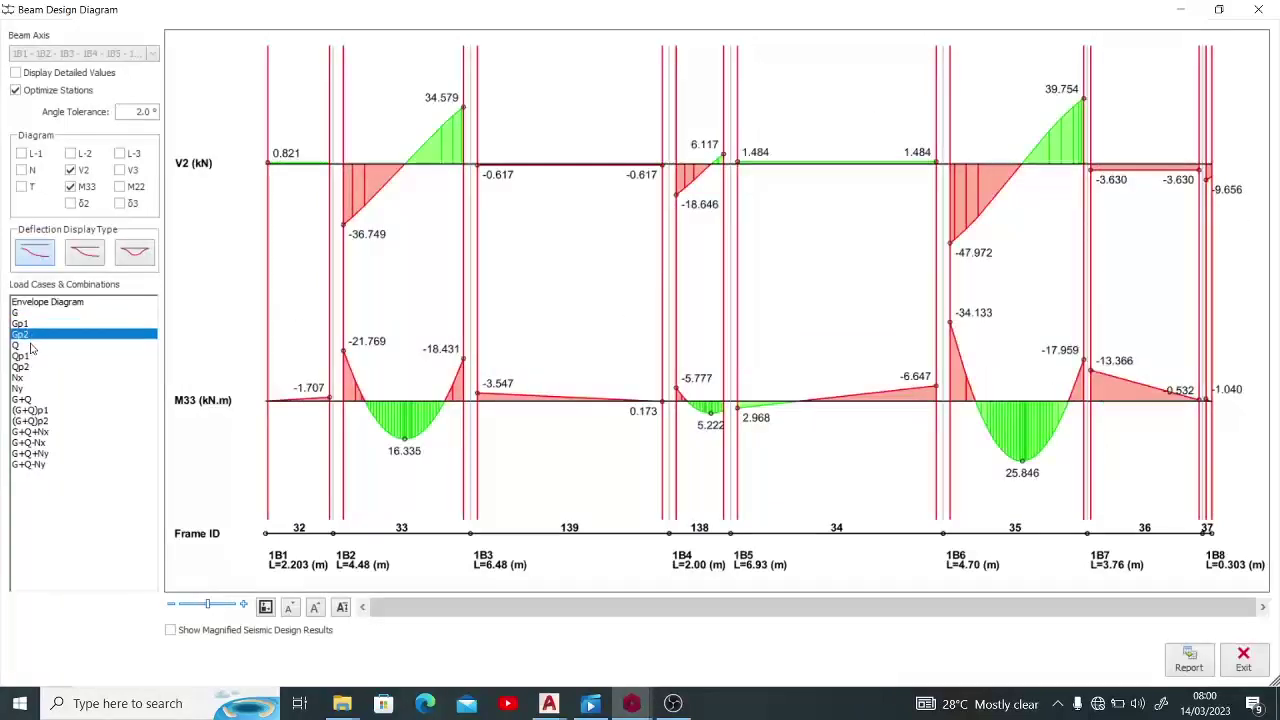
{"action": "left_click", "coordinate": [31, 345]}
{"action": "left_click", "coordinate": [32, 357]}
{"action": "left_click", "coordinate": [31, 367]}
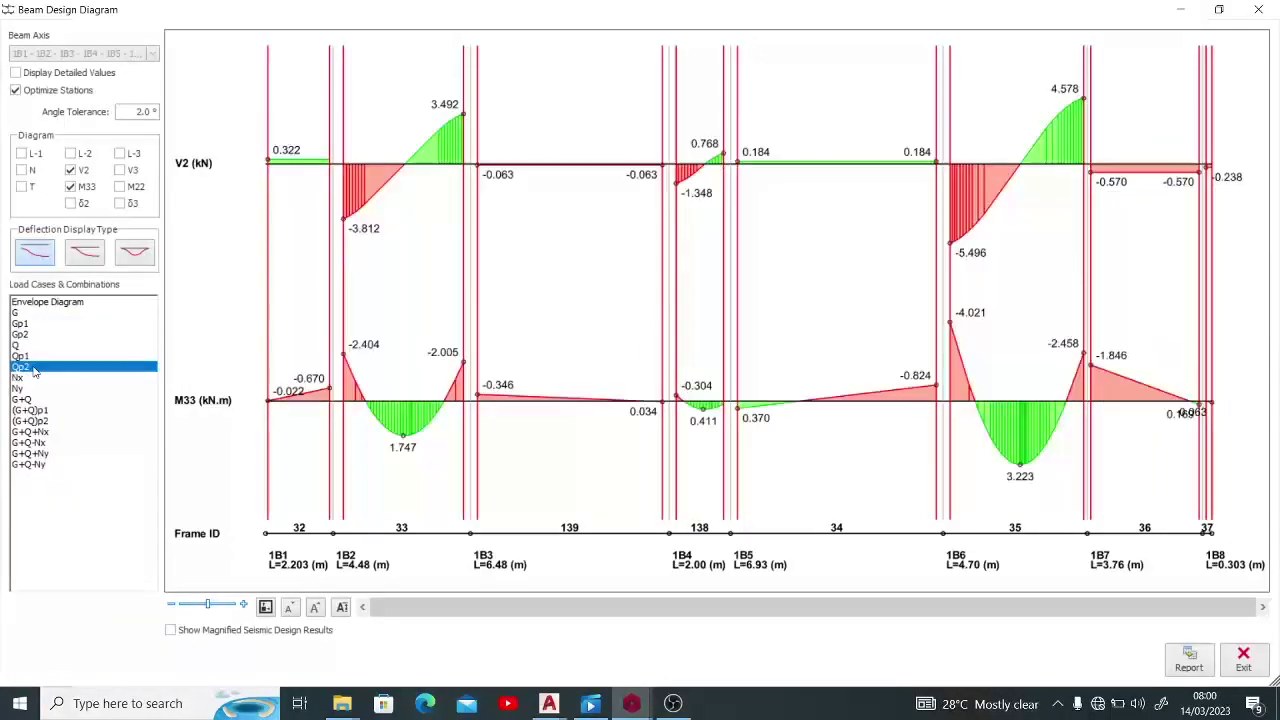
{"action": "left_click", "coordinate": [31, 378]}
{"action": "left_click", "coordinate": [31, 389]}
Step: View combinations G+Q, (G+Q)p1, (G+Q)p2, G+Q±Nx, G+Q±Ny, then return to the zoomed envelope diagram
{"action": "left_click", "coordinate": [31, 400]}
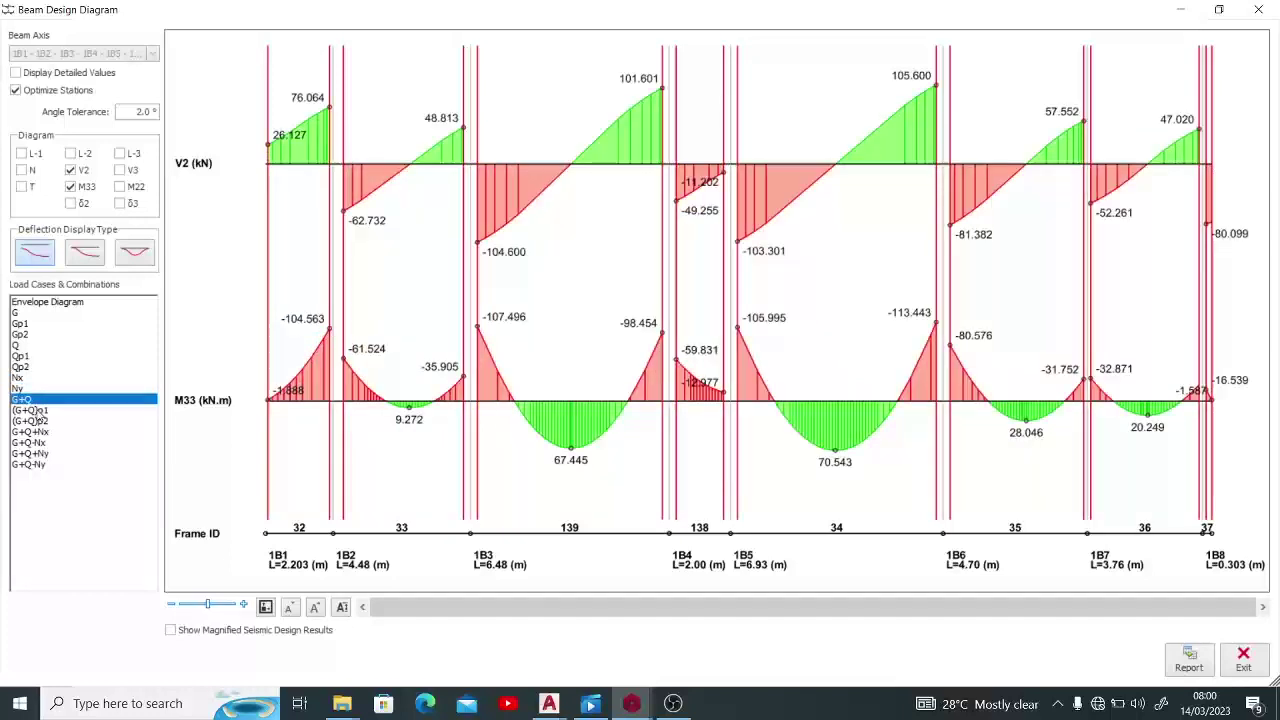
{"action": "left_click", "coordinate": [36, 410]}
{"action": "left_click", "coordinate": [40, 421]}
{"action": "left_click", "coordinate": [43, 431]}
{"action": "left_click", "coordinate": [43, 442]}
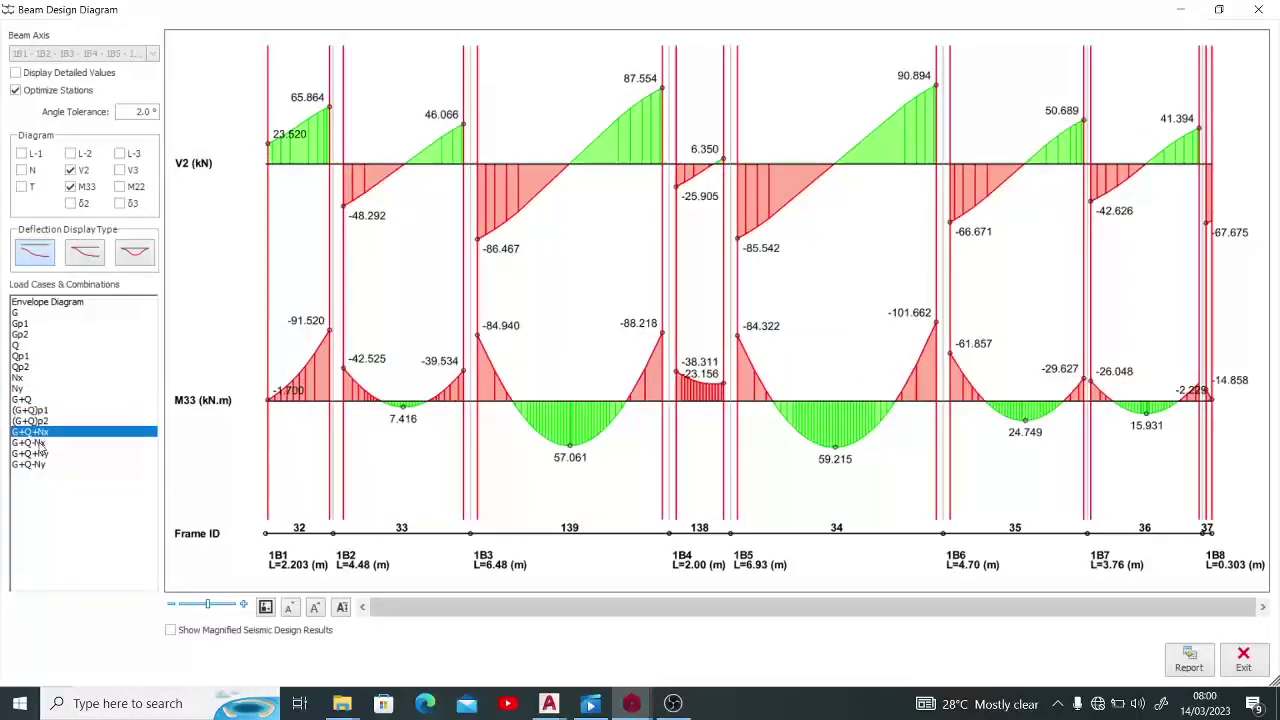
{"action": "left_click", "coordinate": [44, 453]}
{"action": "left_click", "coordinate": [44, 464]}
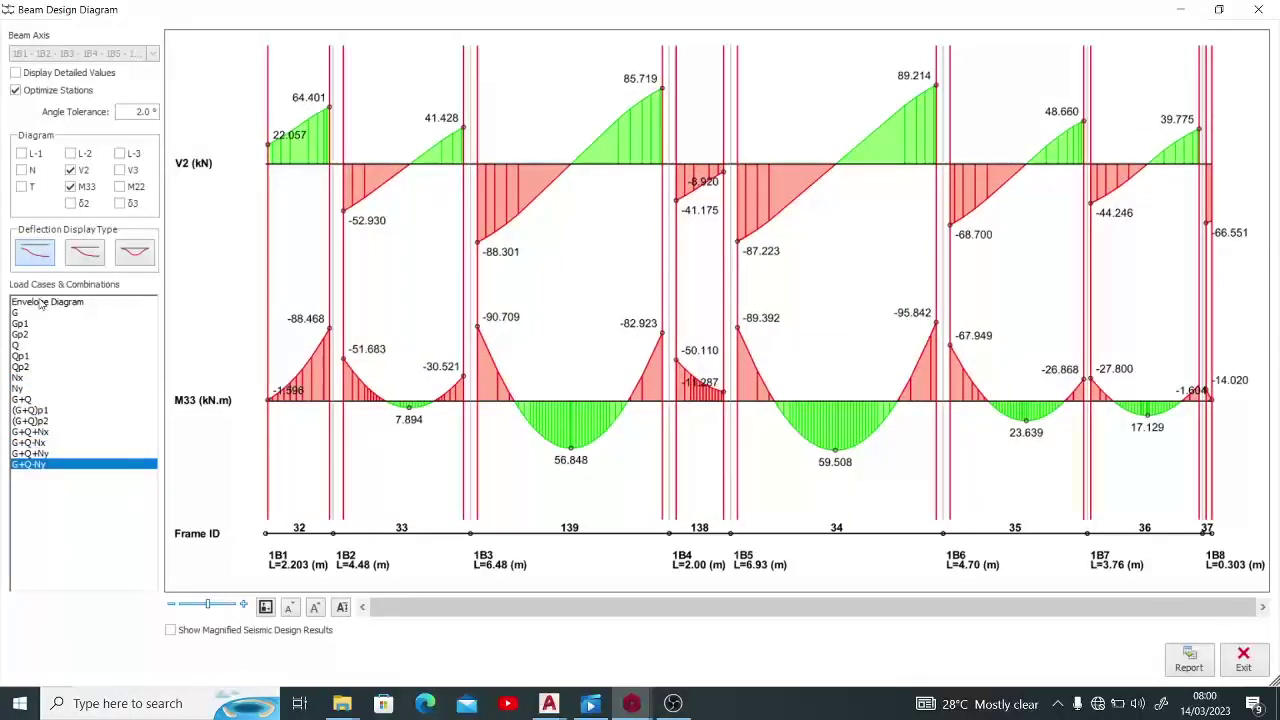
{"action": "left_click", "coordinate": [45, 301]}
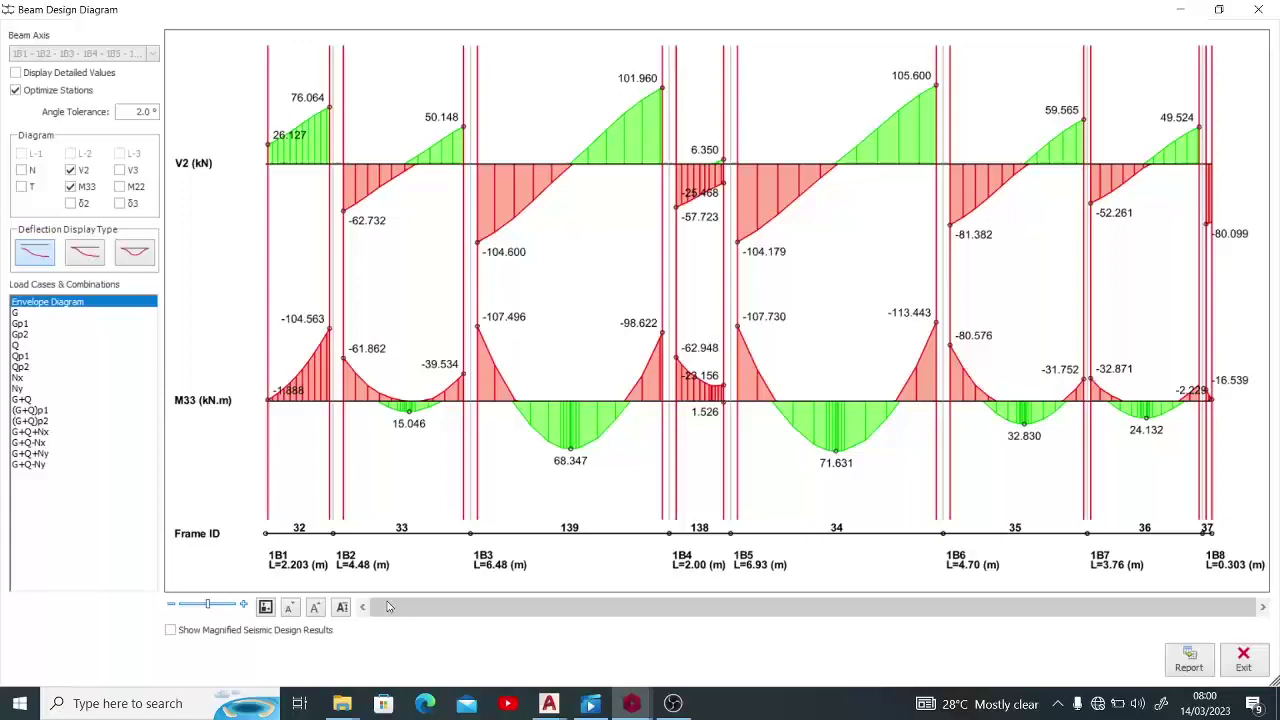
{"action": "mouse_move", "coordinate": [202, 608]}
{"action": "left_mouse_down"}
{"action": "mouse_move", "coordinate": [228, 607]}
{"action": "mouse_move", "coordinate": [207, 615]}
{"action": "left_mouse_up"}
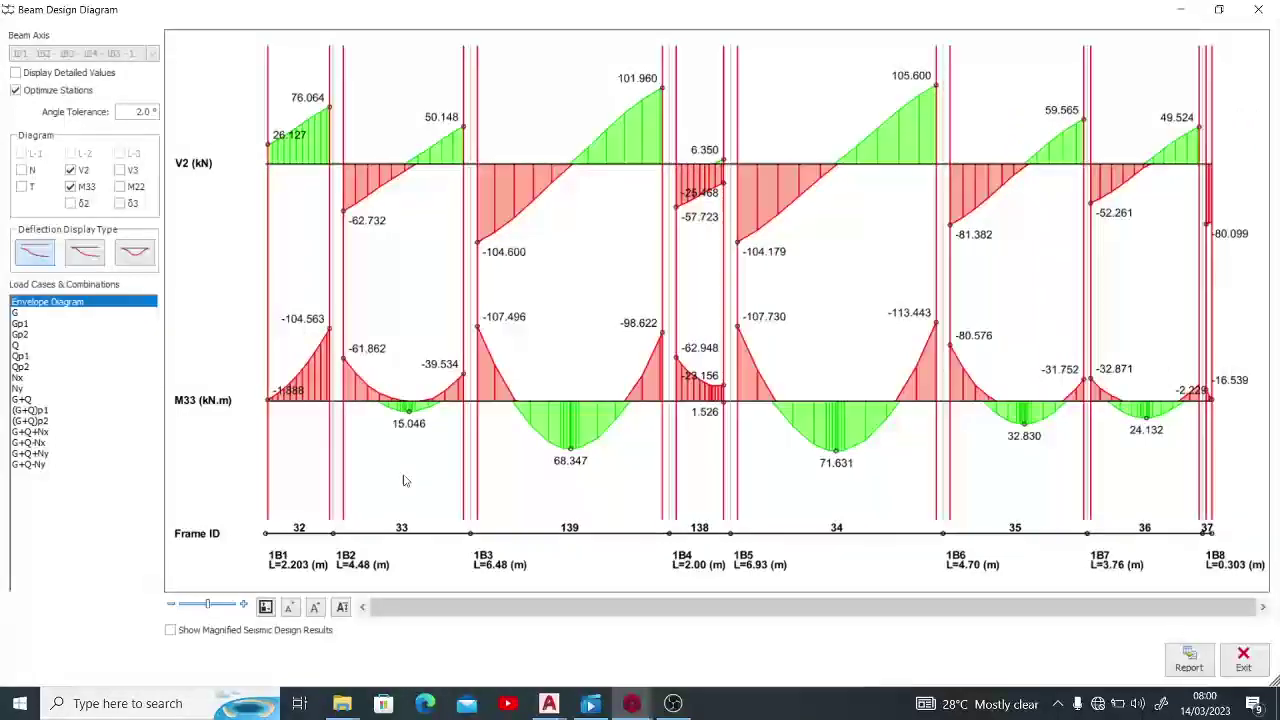
Step: Close the diagram and reinforcement windows, then filter the beam table to Storey 2 only
{"action": "left_click", "coordinate": [1258, 10]}
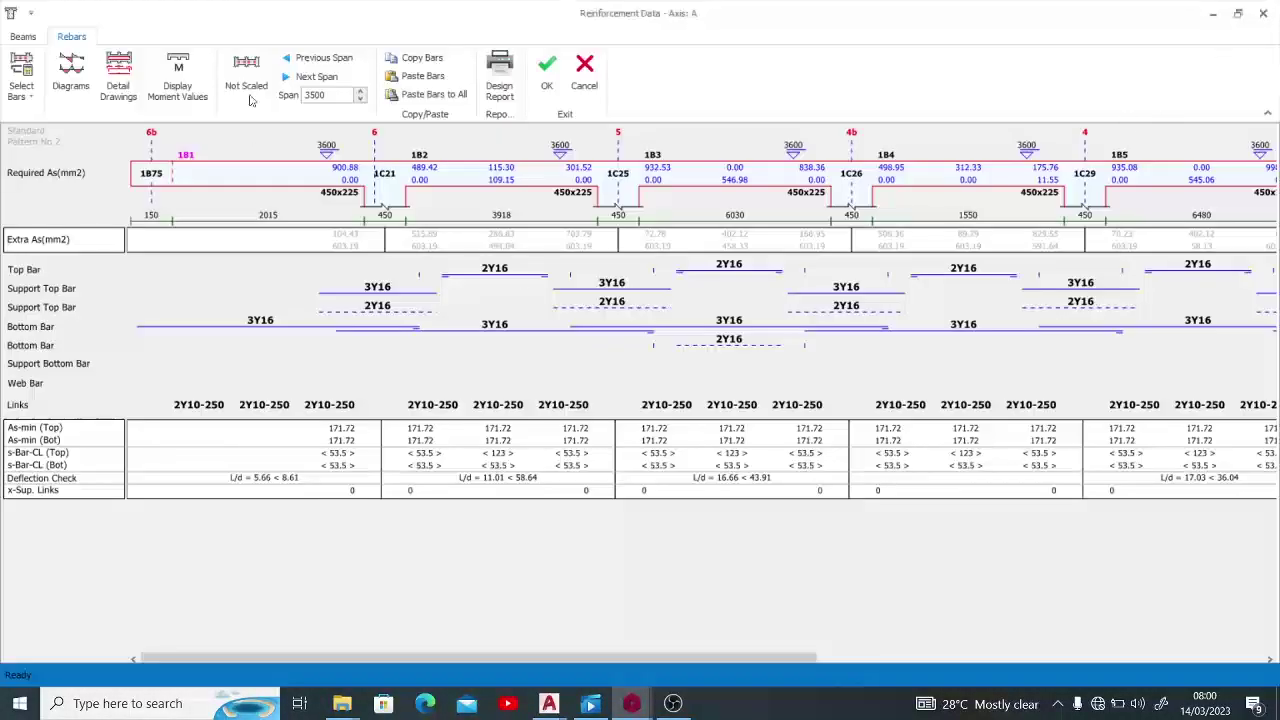
{"action": "left_click", "coordinate": [584, 76]}
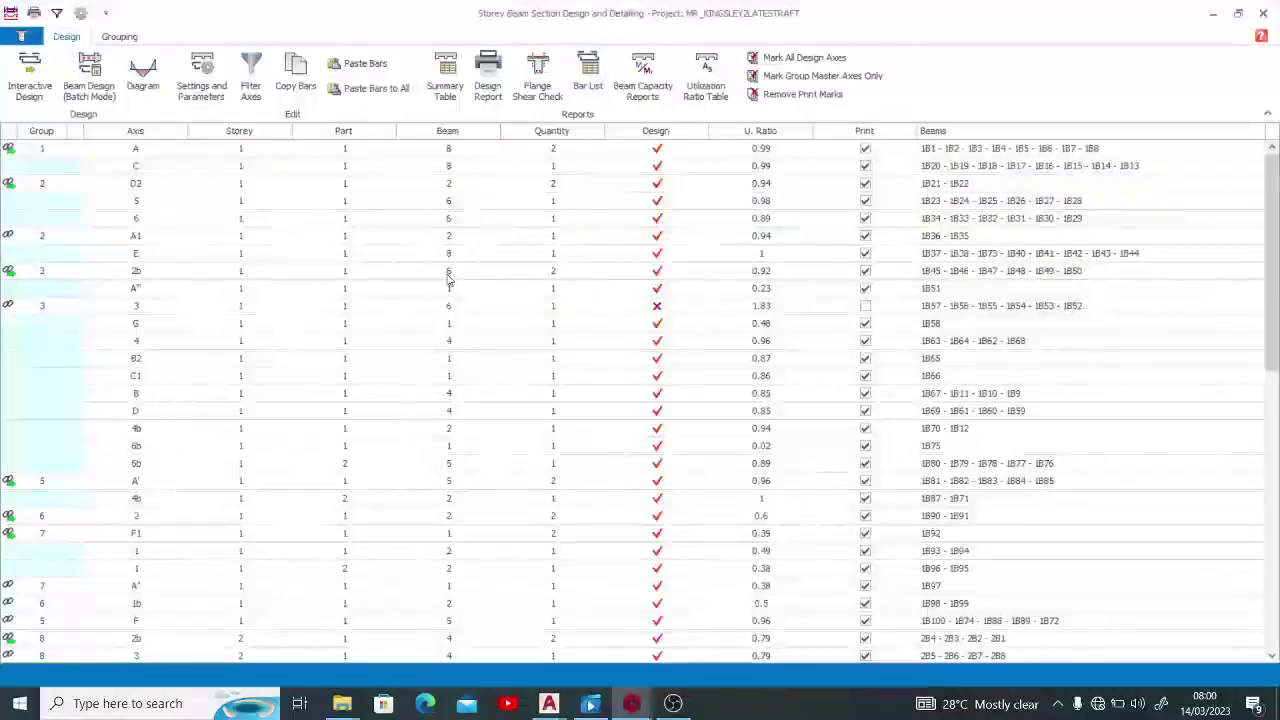
{"action": "left_click", "coordinate": [251, 75]}
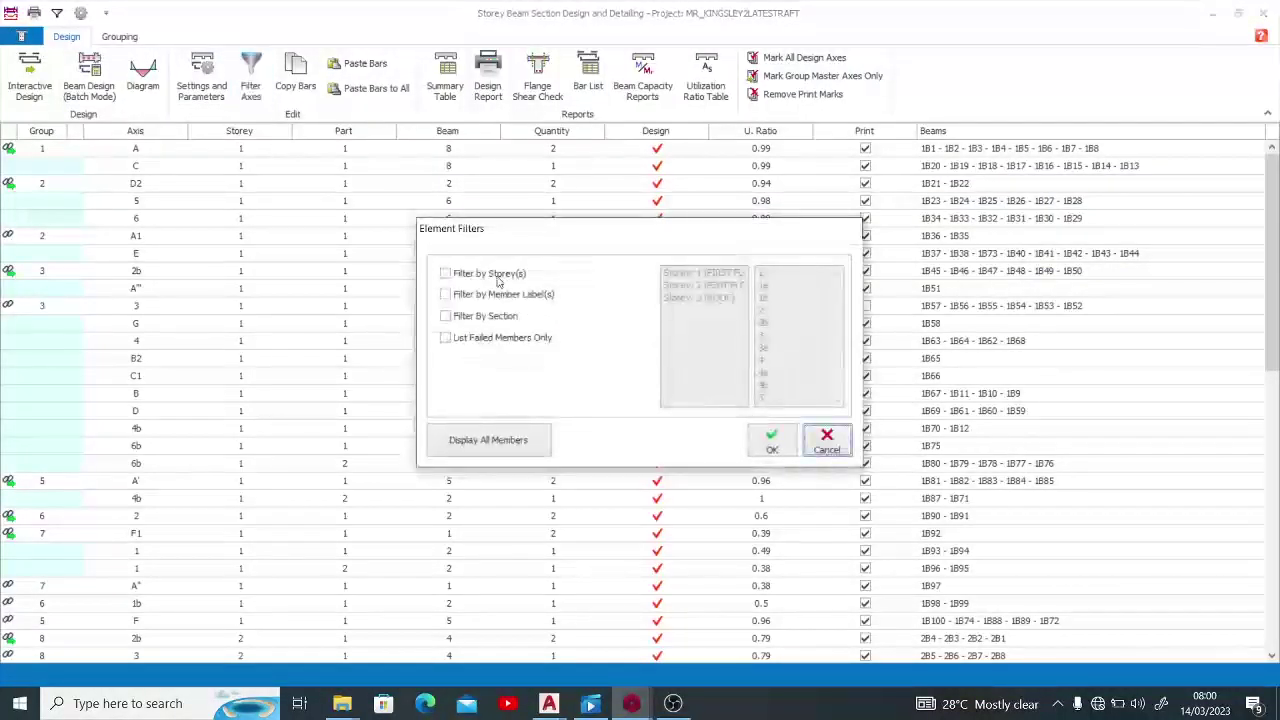
{"action": "left_click", "coordinate": [446, 273]}
{"action": "left_click", "coordinate": [718, 285]}
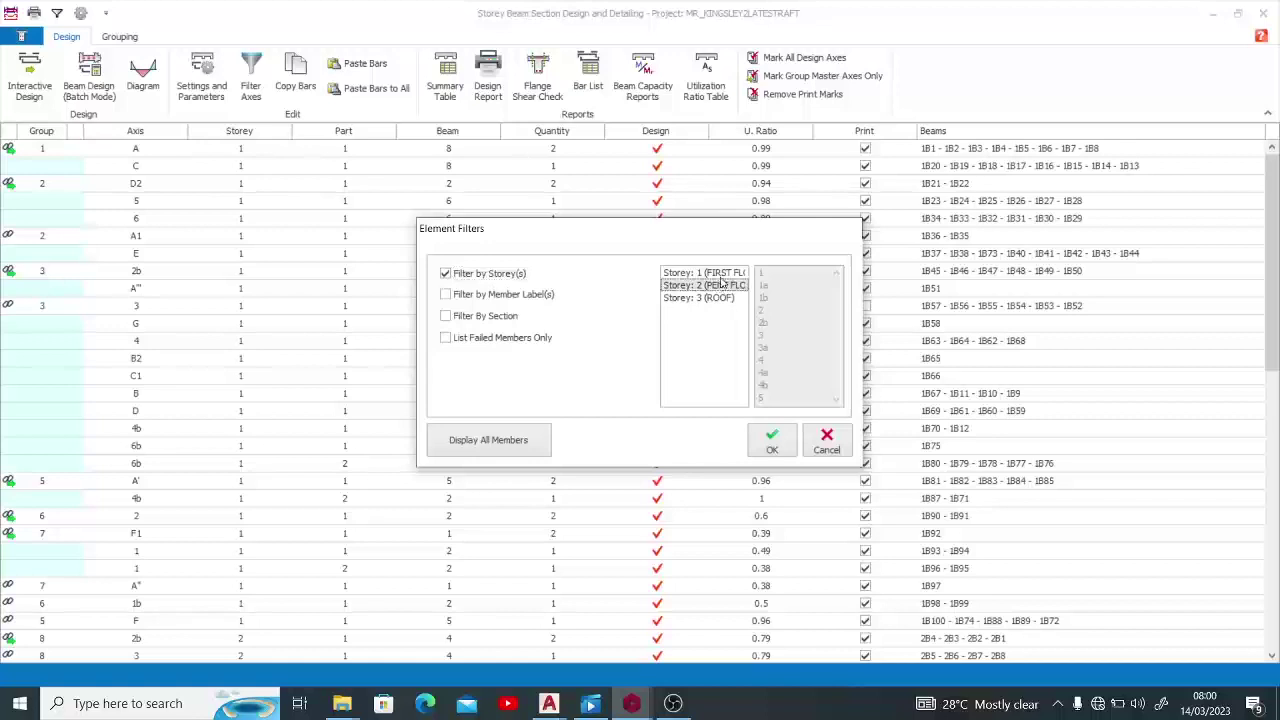
{"action": "left_click", "coordinate": [721, 276]}
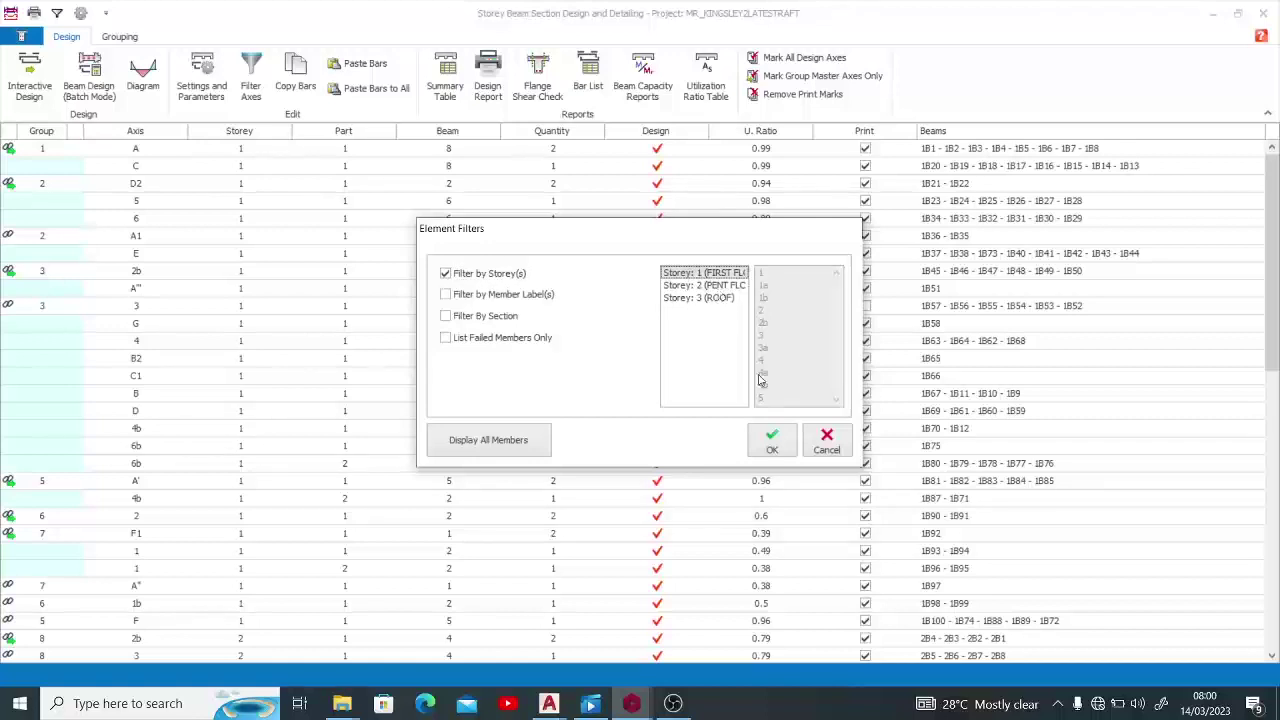
{"action": "left_click", "coordinate": [728, 287]}
{"action": "left_click", "coordinate": [772, 441]}
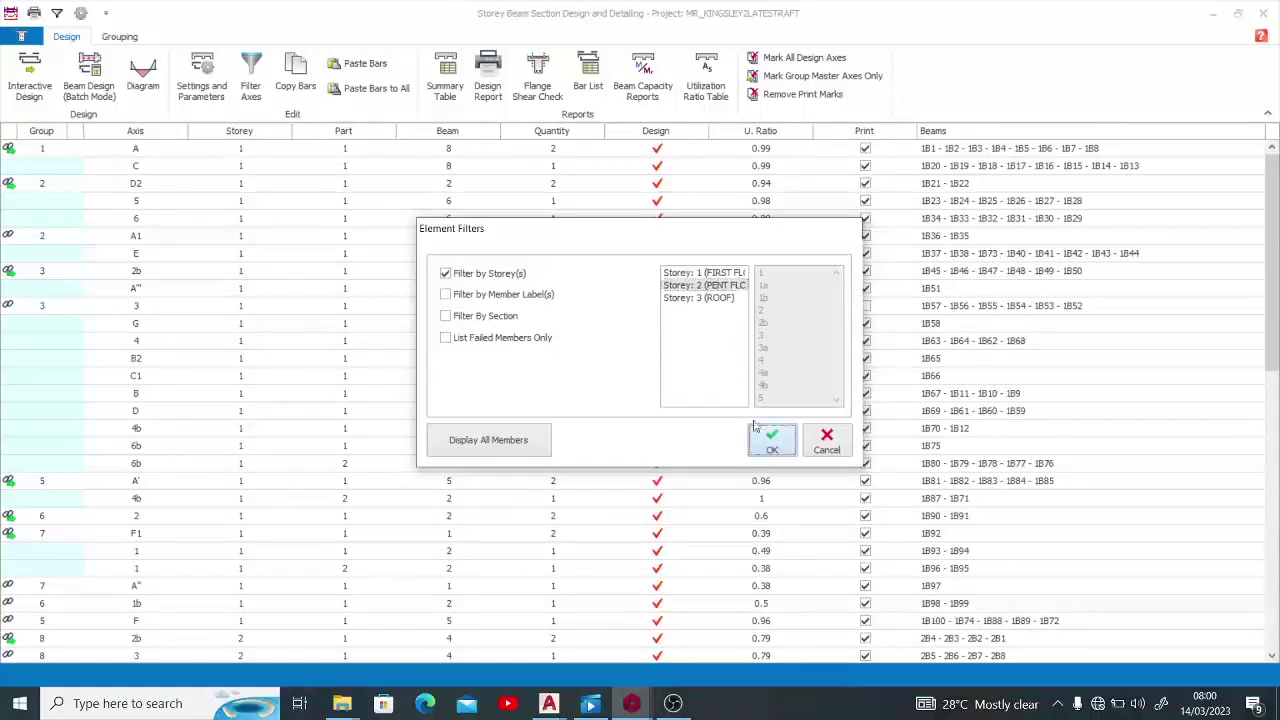
{"action": "left_click", "coordinate": [143, 80]}
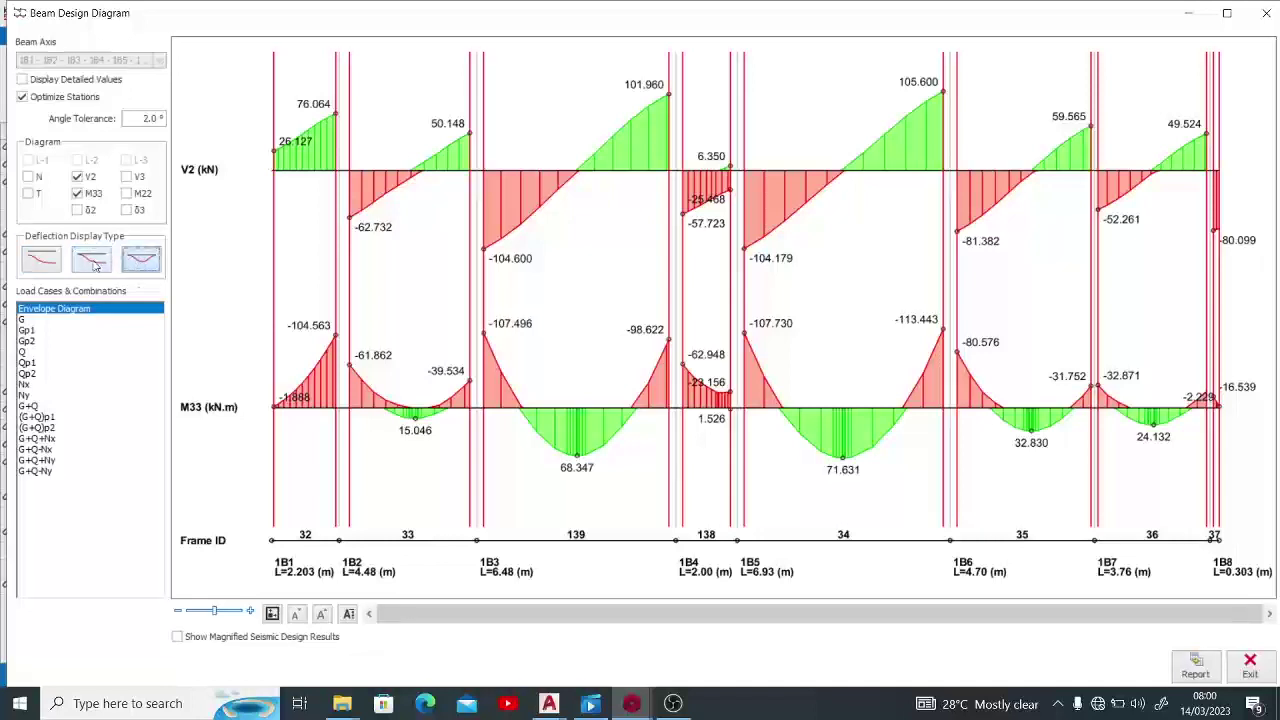
Step: Switch the beam diagrams to the first deflection display type
{"action": "left_click", "coordinate": [50, 263]}
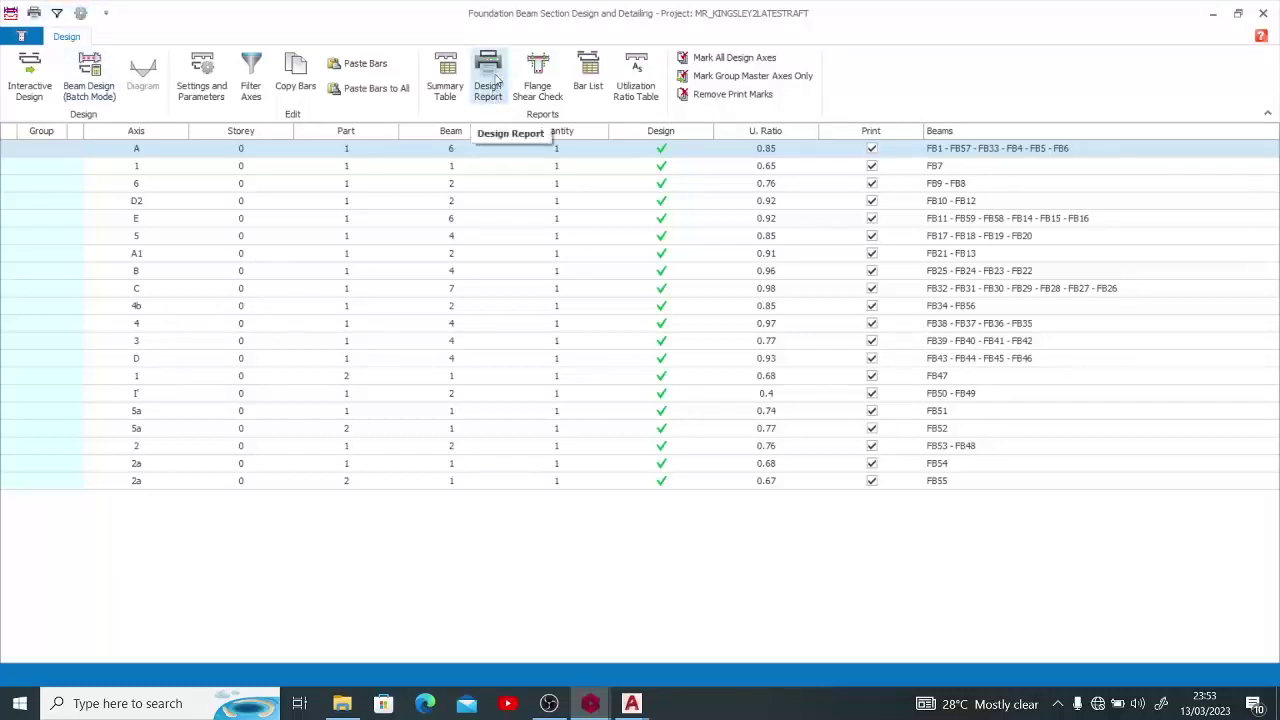
Step: Open the Beam Design Results report options from the foundation beam table's Design Report
{"action": "left_click", "coordinate": [497, 79]}
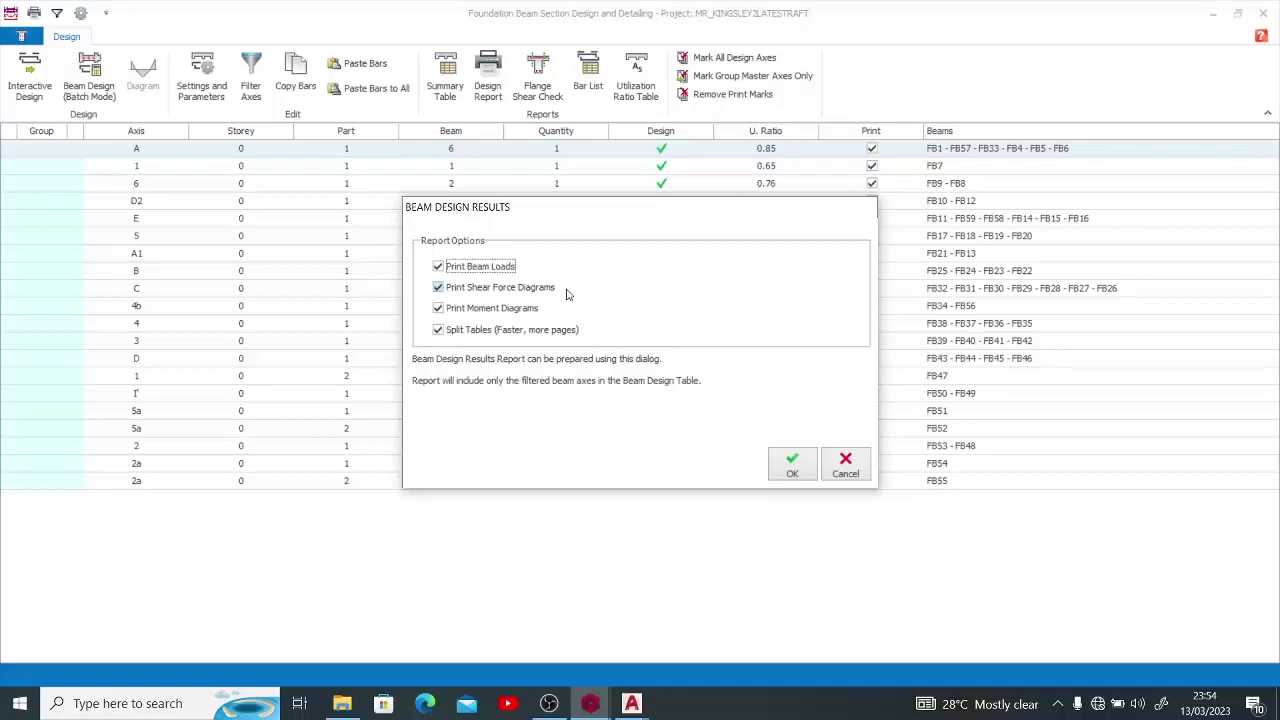
Step: Accept all ticked options to generate the 29-page Foundation Beam Reinforcement Design report
{"action": "left_click", "coordinate": [795, 468]}
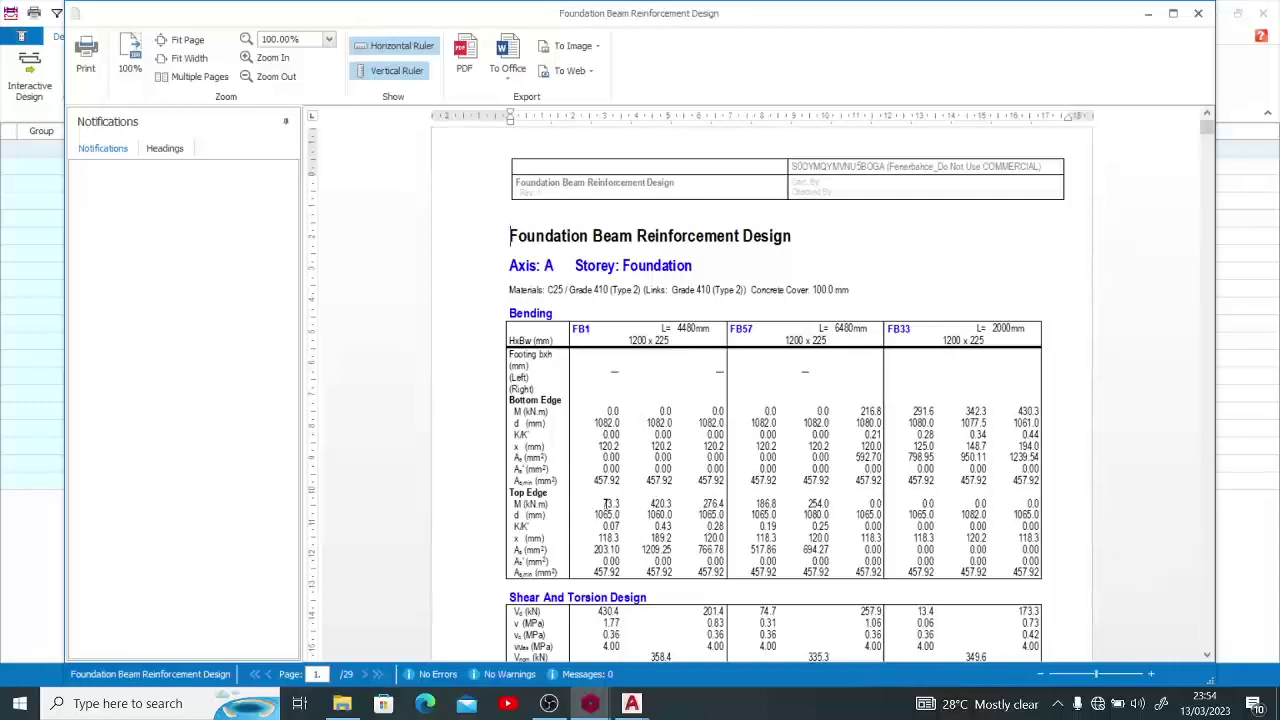
Step: Highlight the Top Edge and Bottom Edge moment values for FB1 to FB33 in the axis A table
{"action": "left_click_drag", "start_coordinate": [565, 504], "coordinate": [1025, 504]}
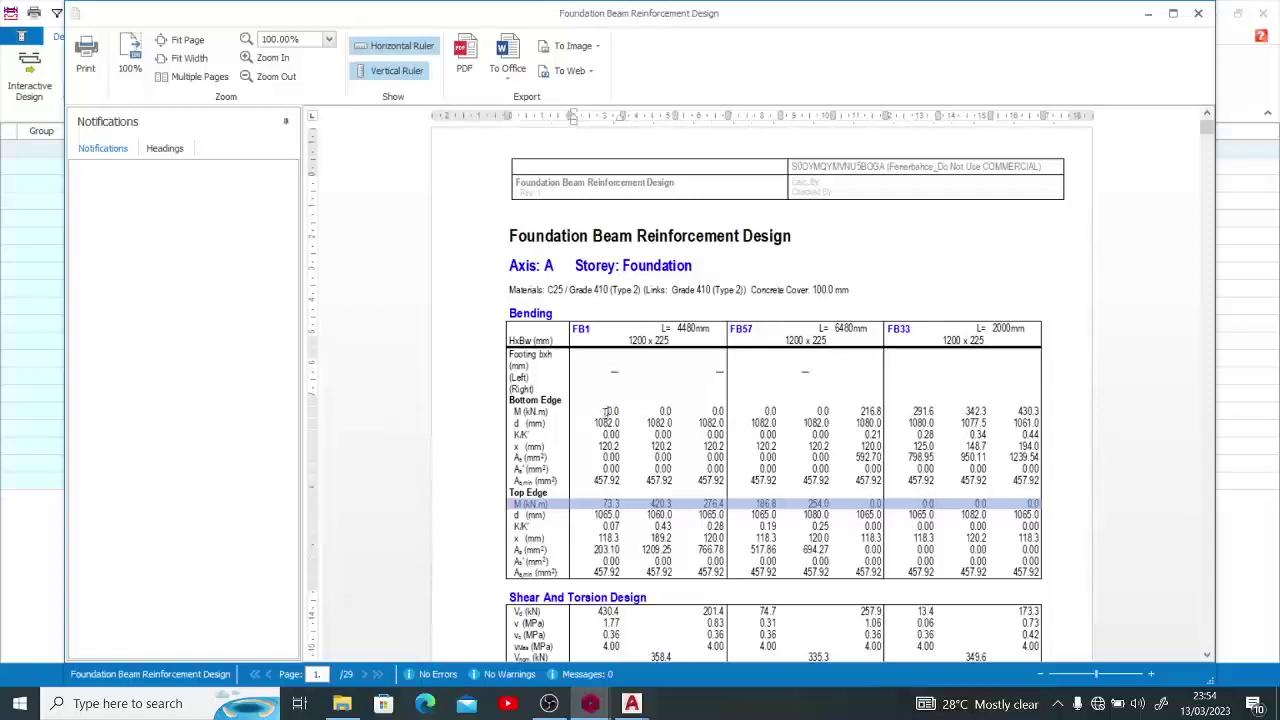
{"action": "left_click_drag", "start_coordinate": [572, 411], "coordinate": [1016, 399]}
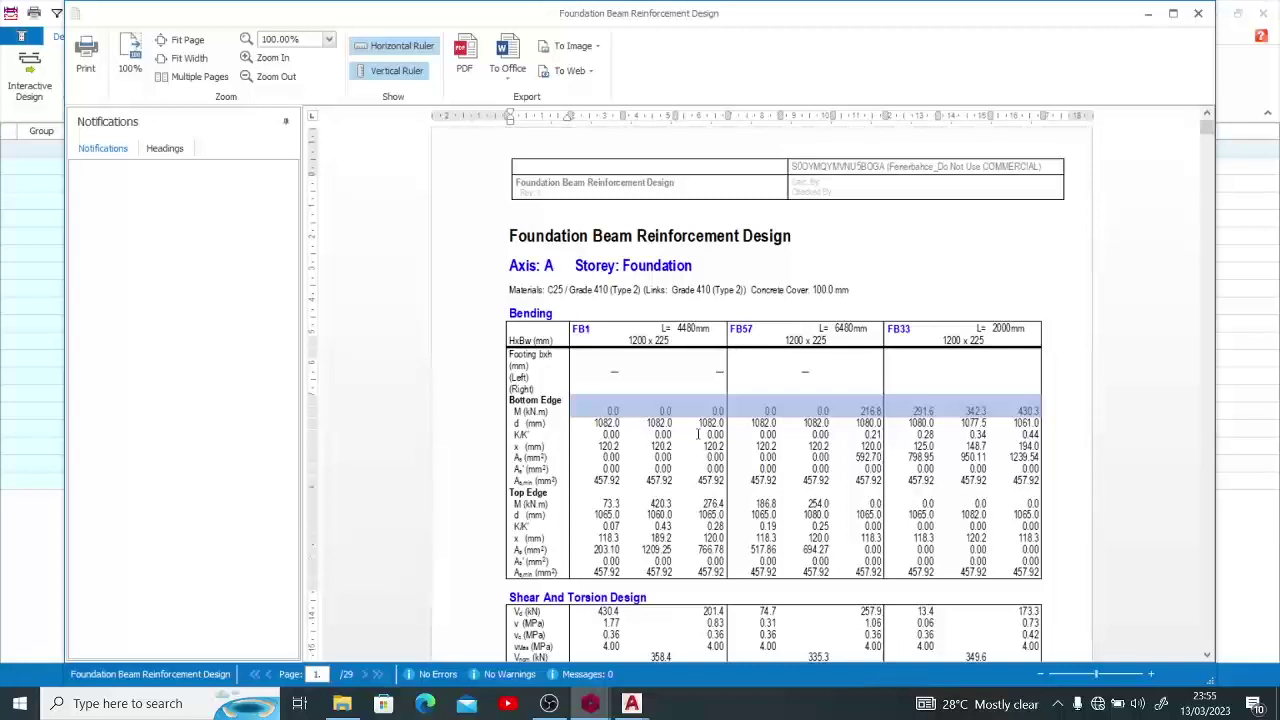
{"action": "scroll", "coordinate": [698, 434], "scroll_direction": "down", "scroll_amount": 5}
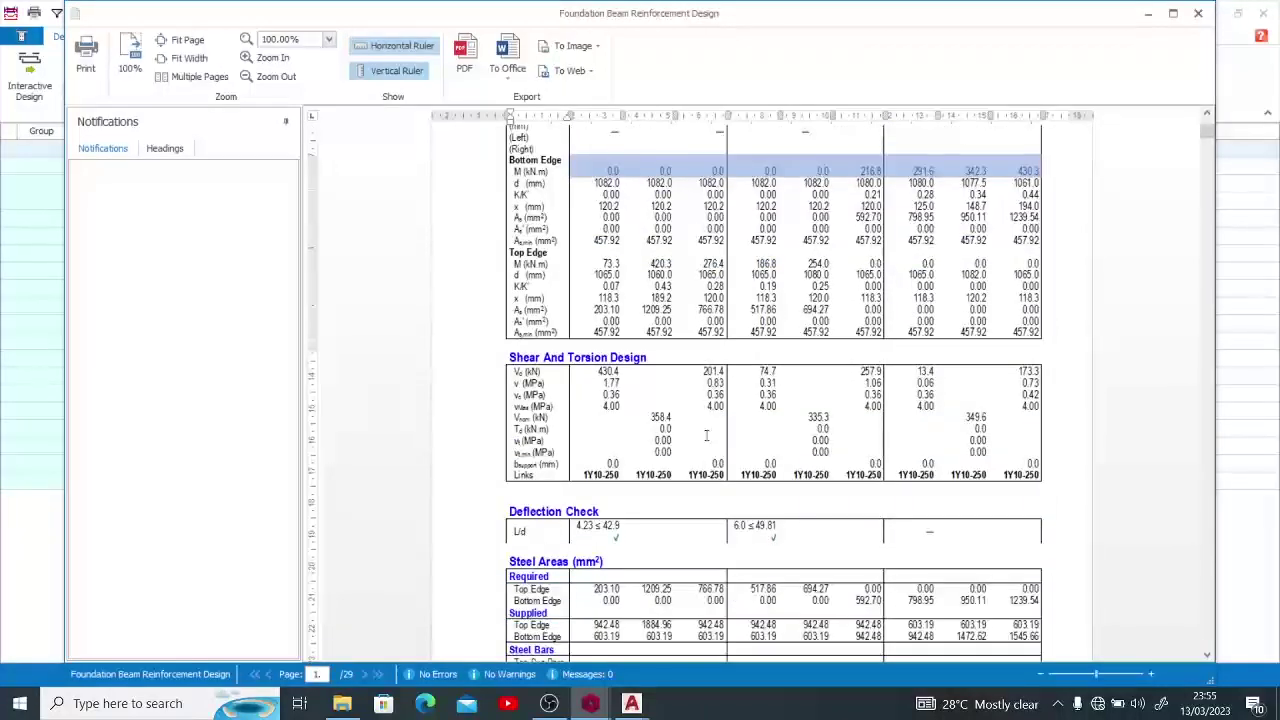
{"action": "scroll", "coordinate": [706, 435], "scroll_direction": "down", "scroll_amount": 2}
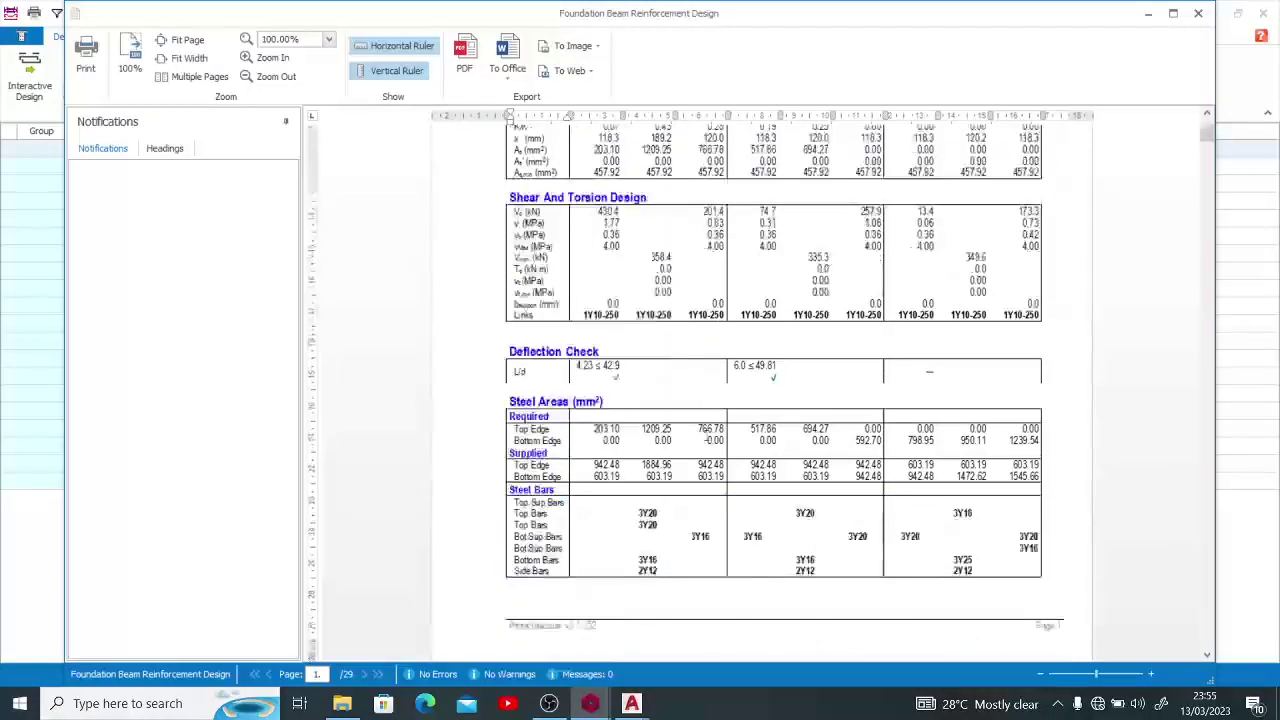
{"action": "scroll", "coordinate": [706, 435], "scroll_direction": "up", "scroll_amount": 5}
{"action": "scroll", "coordinate": [745, 368], "scroll_direction": "up", "scroll_amount": 1}
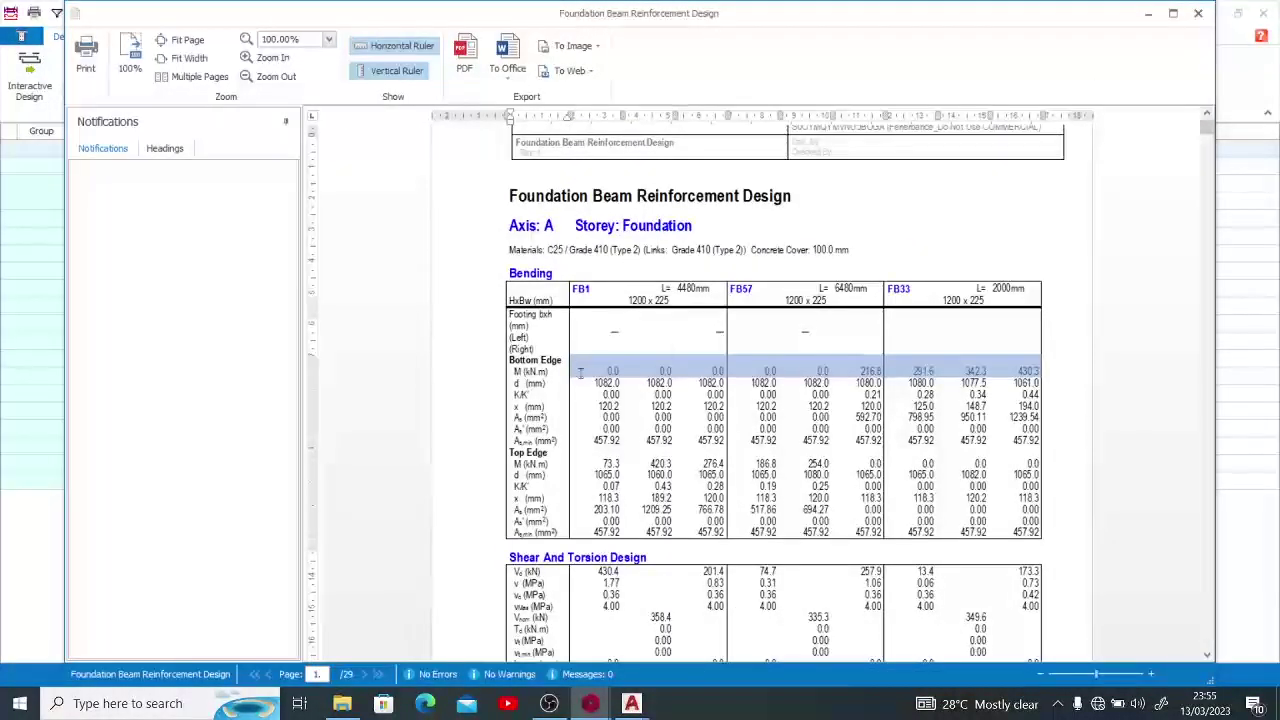
Step: Scroll through axis A shear, deflection and steel bar tables to axis 1 beam FB7 on page 2
{"action": "scroll", "coordinate": [580, 373], "scroll_direction": "down", "scroll_amount": 4}
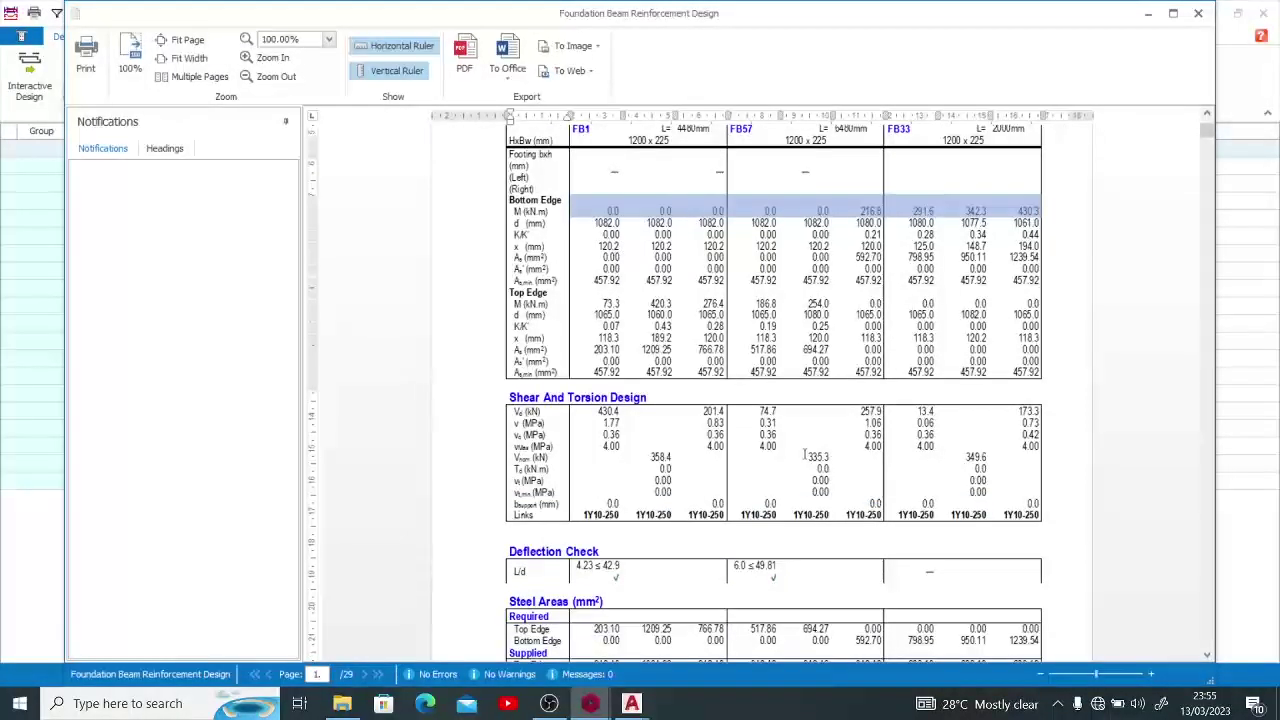
{"action": "scroll", "coordinate": [523, 506], "scroll_direction": "down", "scroll_amount": 2}
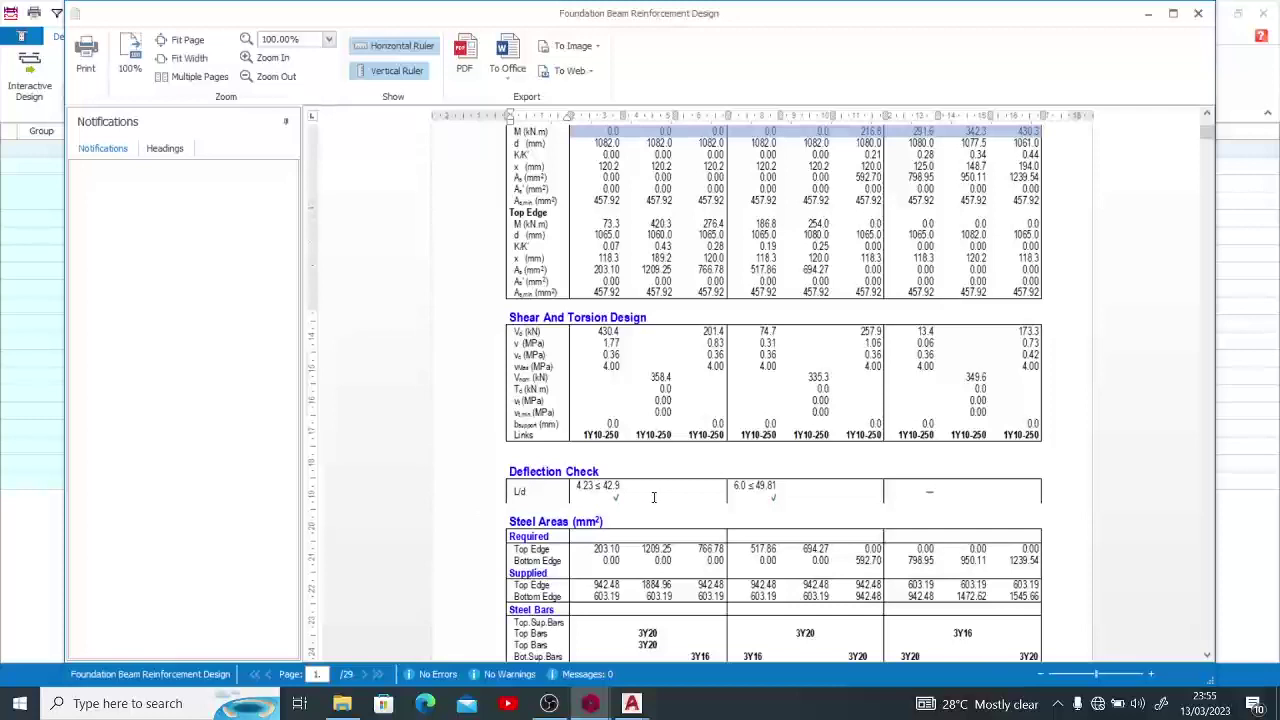
{"action": "scroll", "coordinate": [654, 497], "scroll_direction": "down", "scroll_amount": 12}
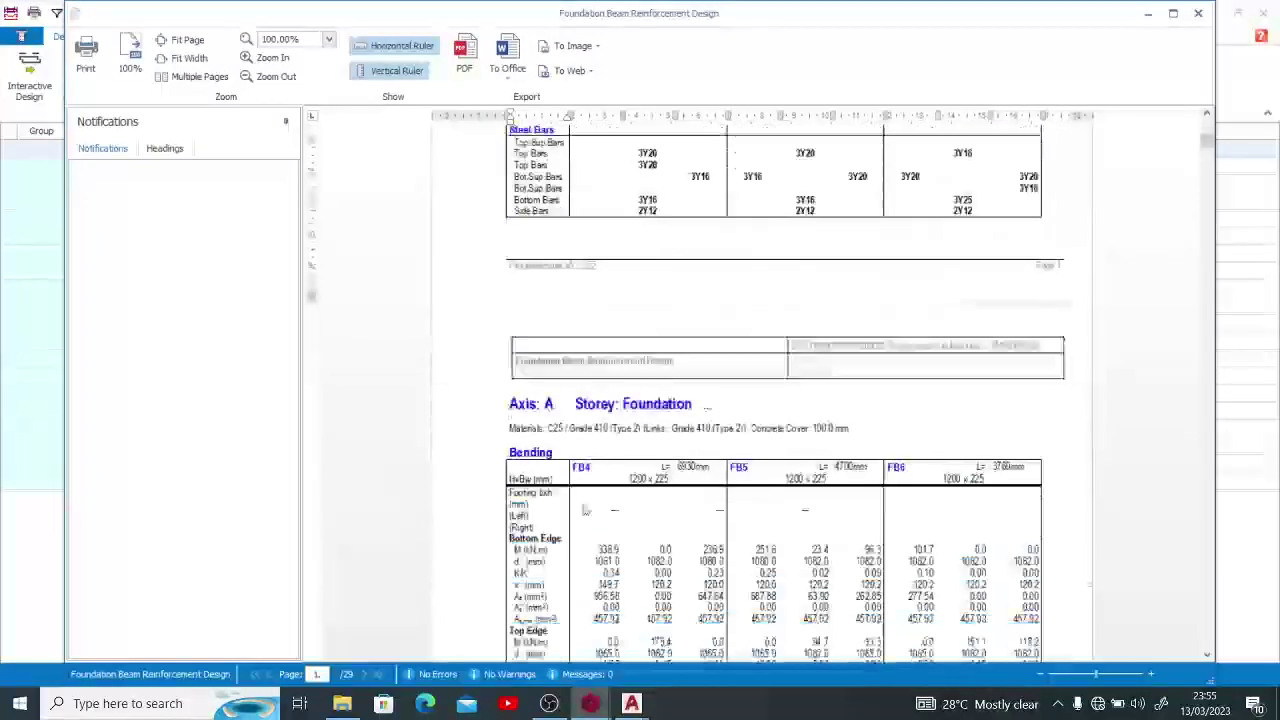
{"action": "scroll", "coordinate": [585, 510], "scroll_direction": "down", "scroll_amount": 4}
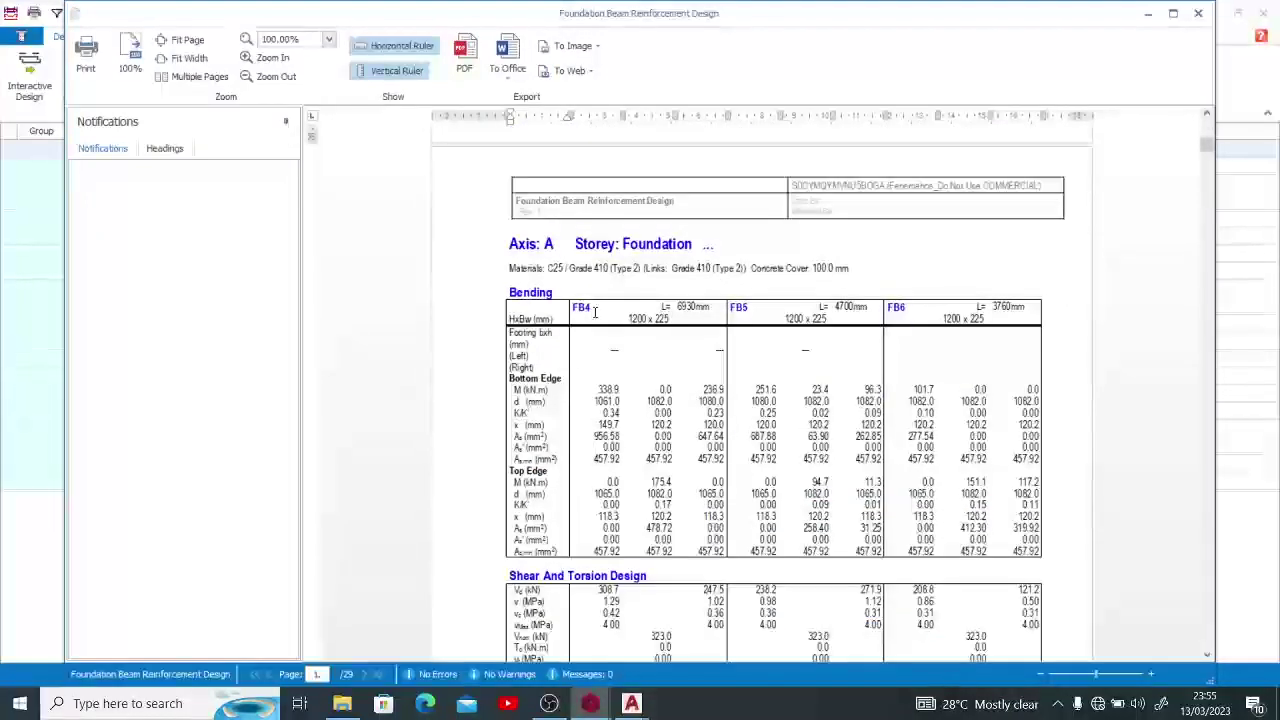
{"action": "scroll", "coordinate": [596, 402], "scroll_direction": "down", "scroll_amount": 8}
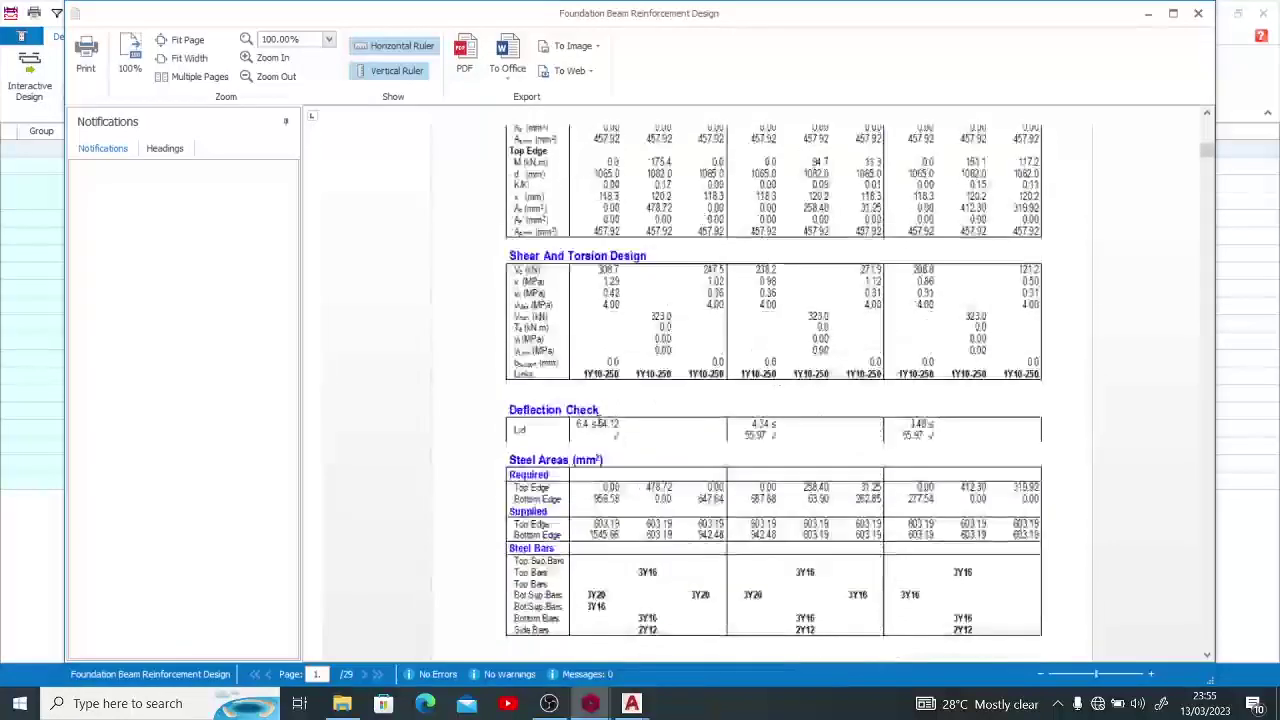
{"action": "scroll", "coordinate": [598, 410], "scroll_direction": "down", "scroll_amount": 12}
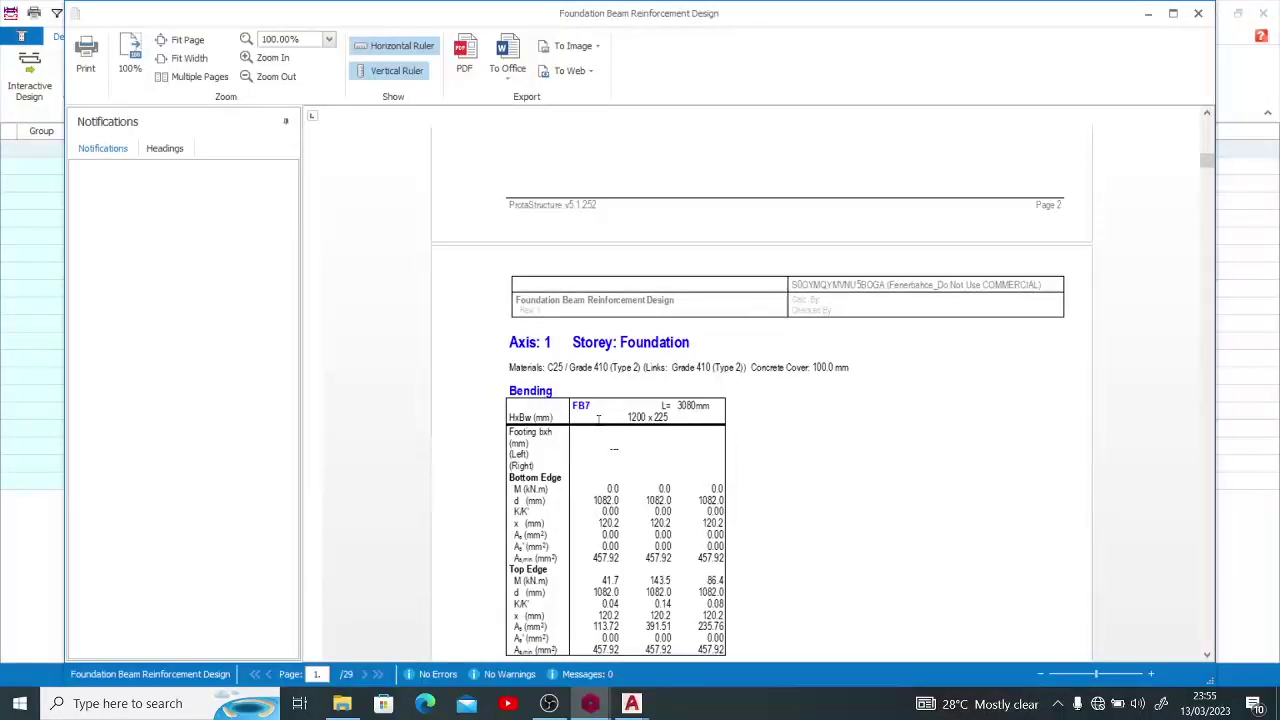
Step: Minimize the report preview to return to the foundation beam design table
{"action": "left_click", "coordinate": [1151, 12]}
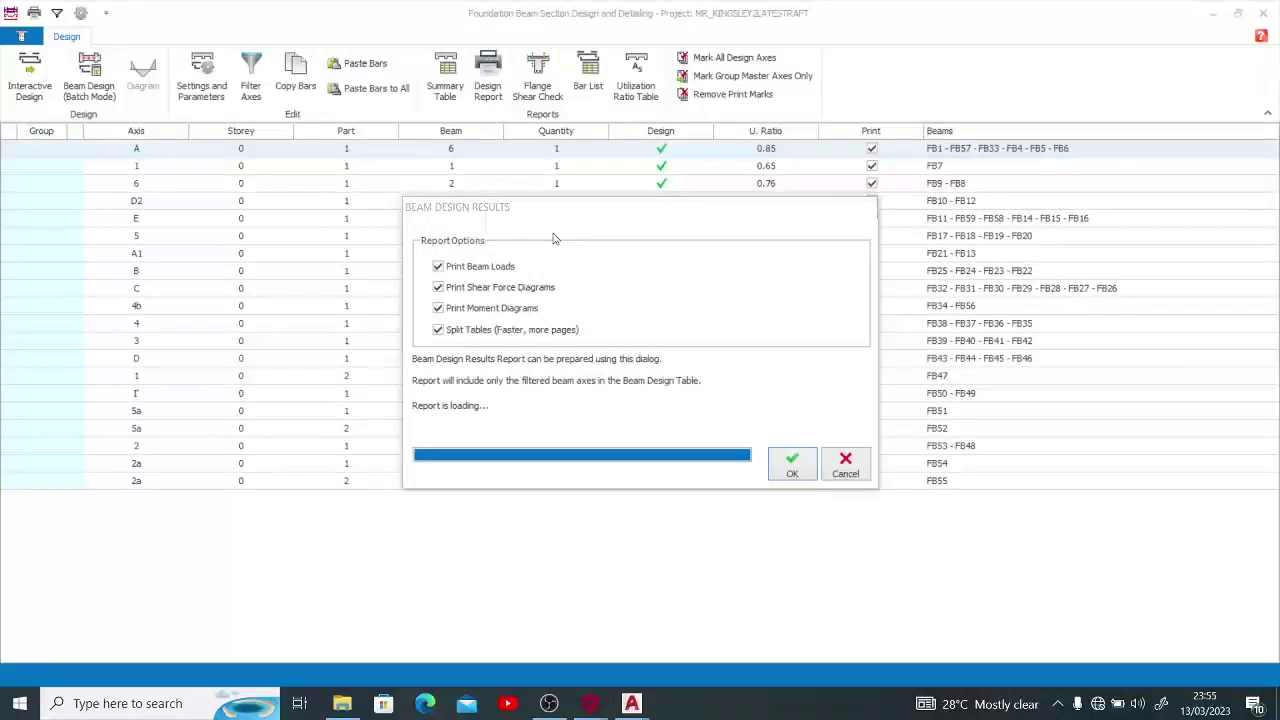